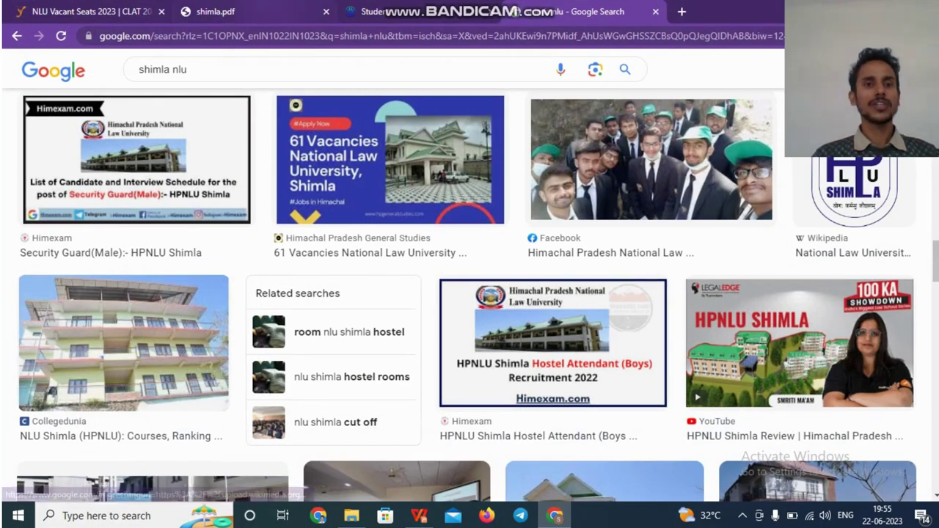
# Check the shimla.pdf vacant-seats notice, then return to the HPNLU application form guidelines.
pyautogui.hotkey('ctrl', 'shift', 'Tab')
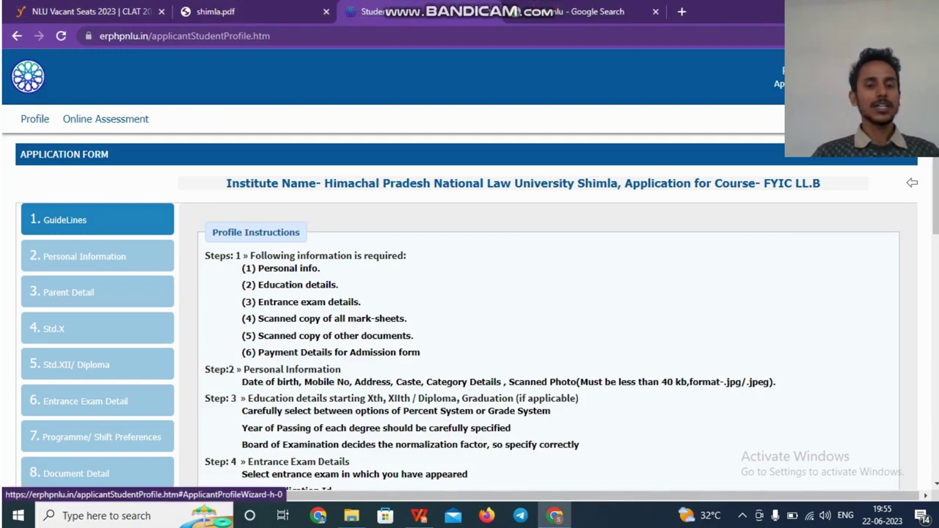
pyautogui.scroll(-1, 469, 269)
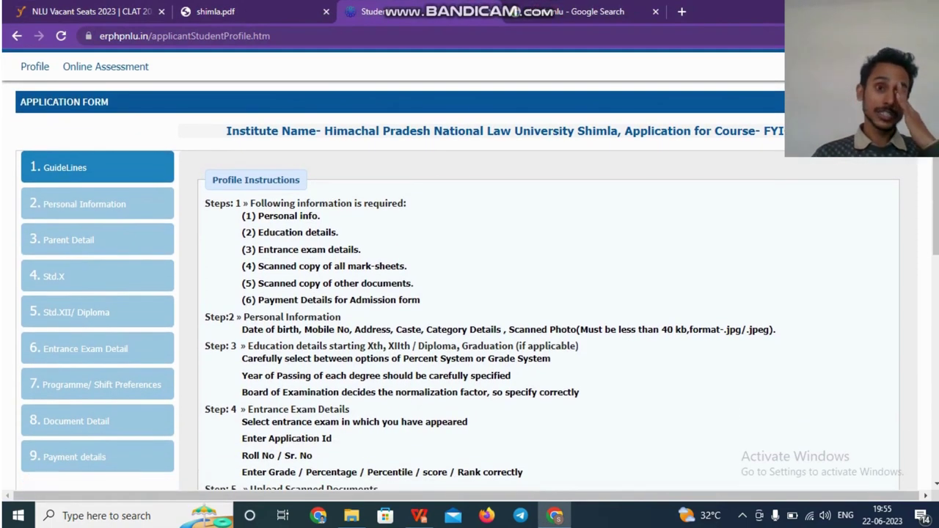
pyautogui.hotkey('ctrl', 'shift', 'Tab')
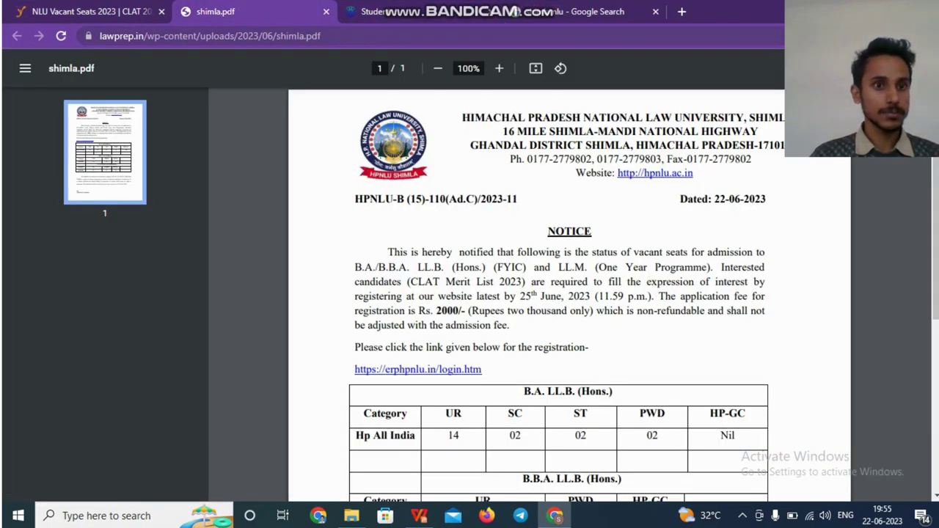
pyautogui.hotkey('ctrl', 'l')
pyautogui.write('h')
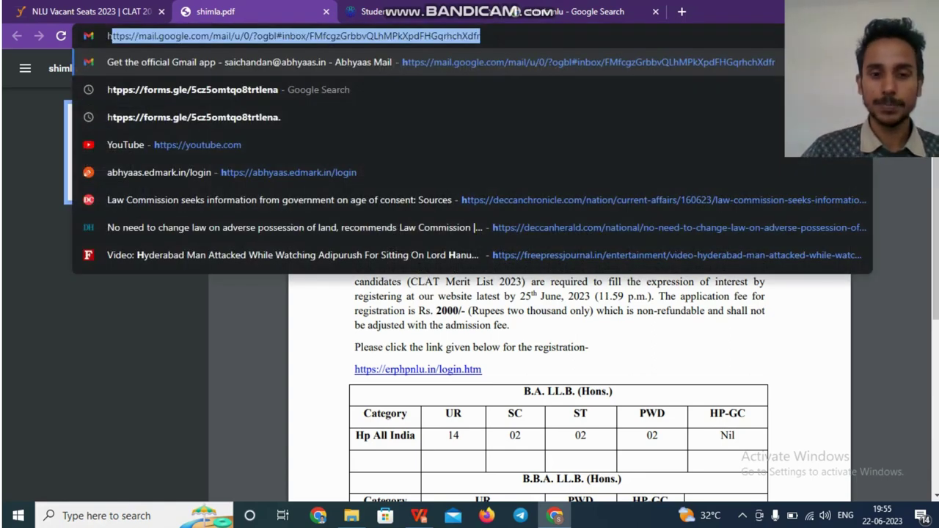
pyautogui.press('Return')
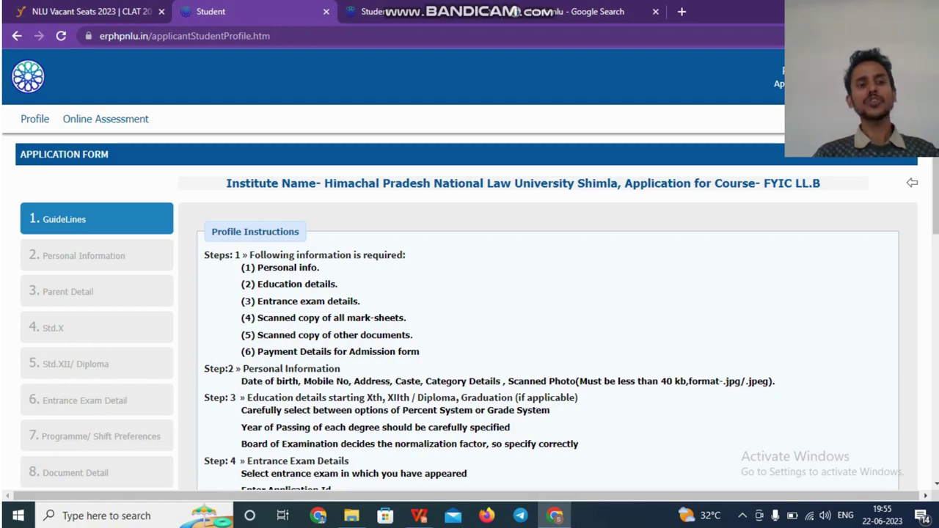
# Scroll through the application guidelines down to the shared document list with undertaking_Form_final3.pdf.
pyautogui.scroll(-3, 469, 293)
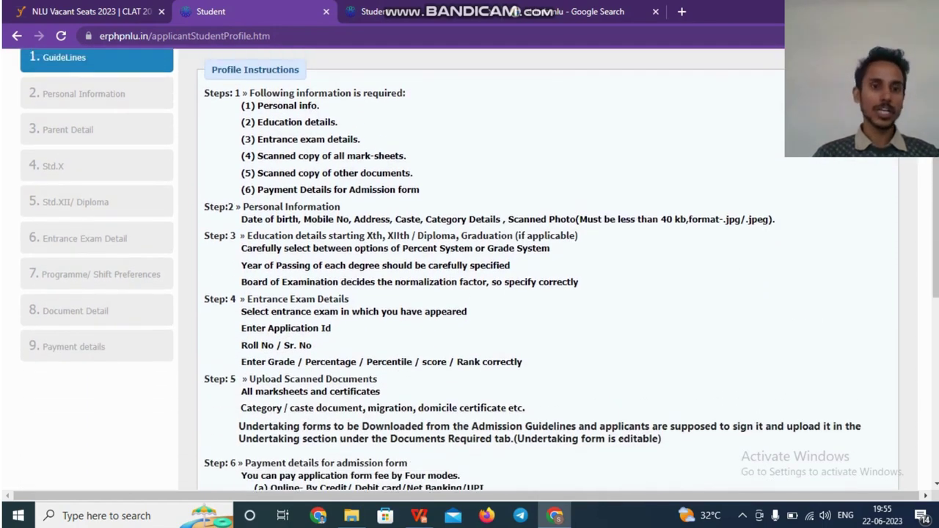
pyautogui.scroll(3, 469, 294)
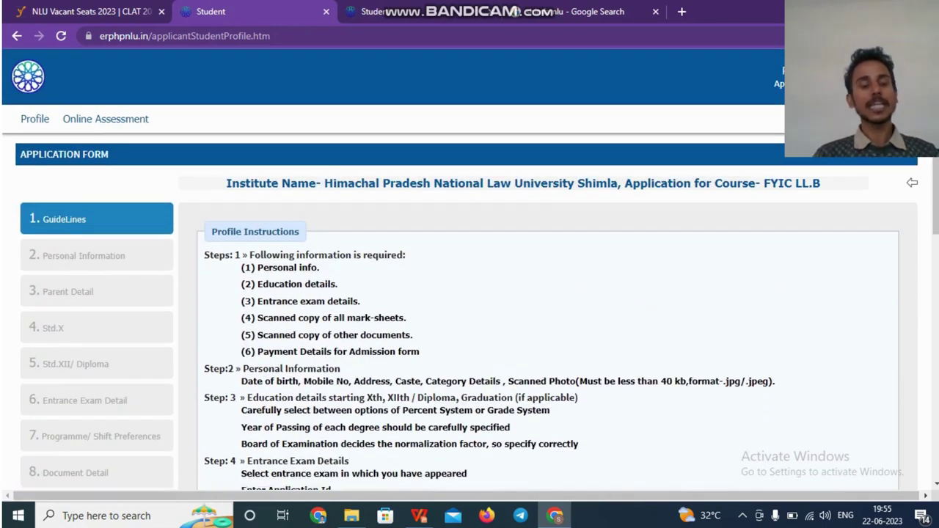
pyautogui.scroll(-3, 469, 293)
pyautogui.scroll(-4, 469, 293)
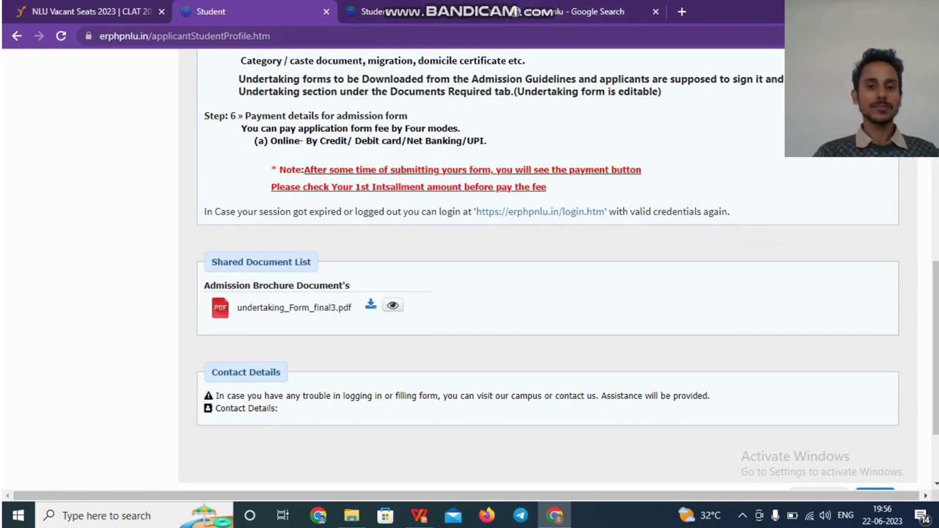
# Download undertaking_Form_final3.pdf, look over its first two pages, and return to the portal.
pyautogui.click(370, 304)
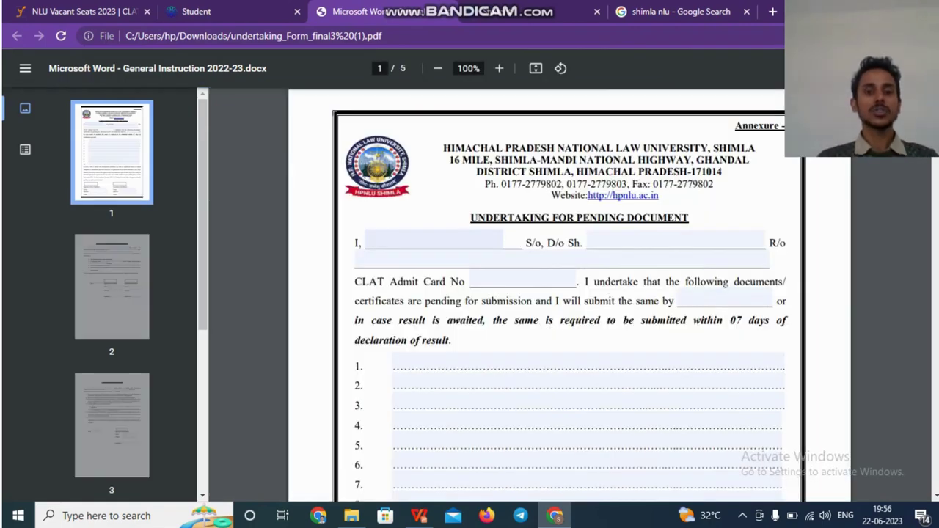
pyautogui.scroll(-3, 538, 293)
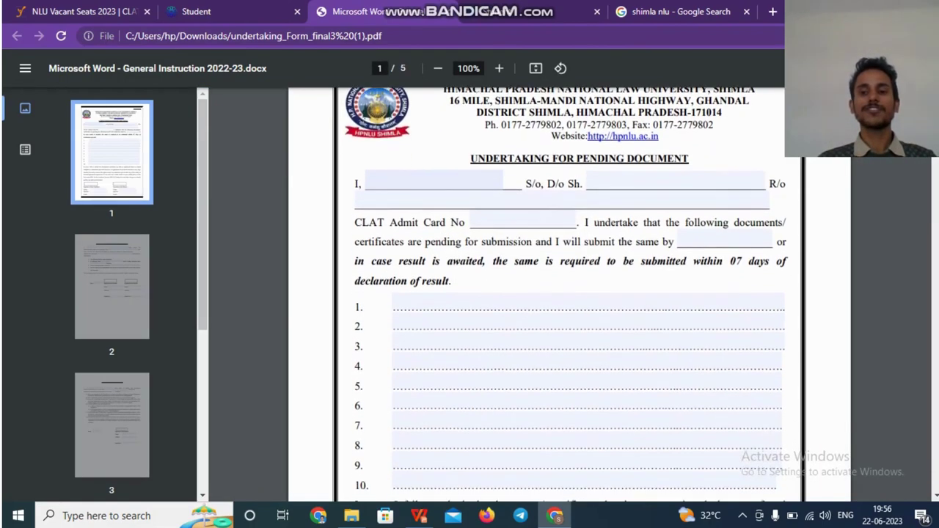
pyautogui.scroll(-3, 538, 293)
pyautogui.scroll(-5, 538, 293)
pyautogui.scroll(-10, 570, 294)
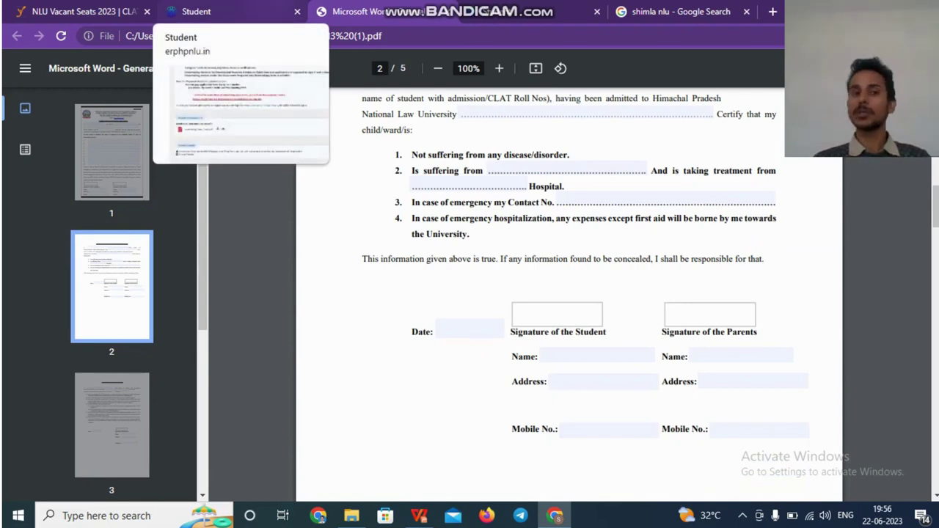
pyautogui.click(220, 12)
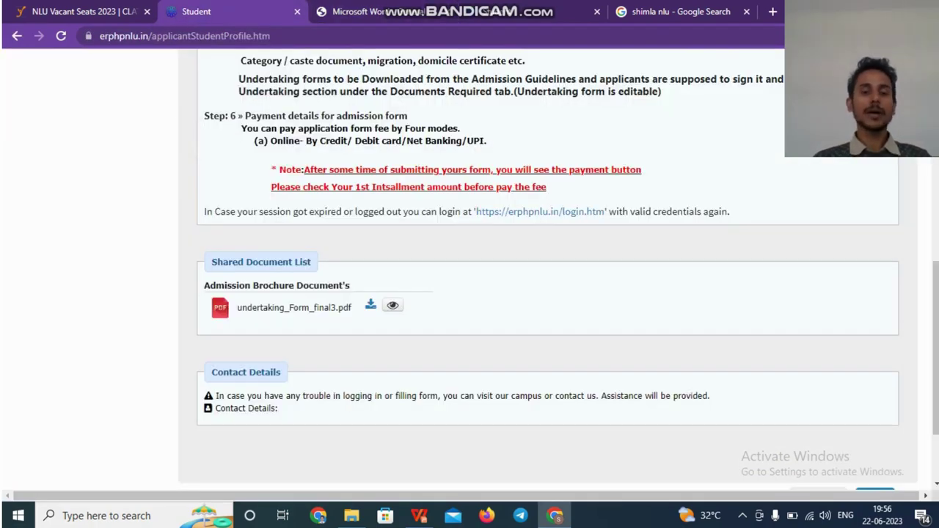
# Open the Personal Information step from the application sidebar.
pyautogui.scroll(15, 470, 264)
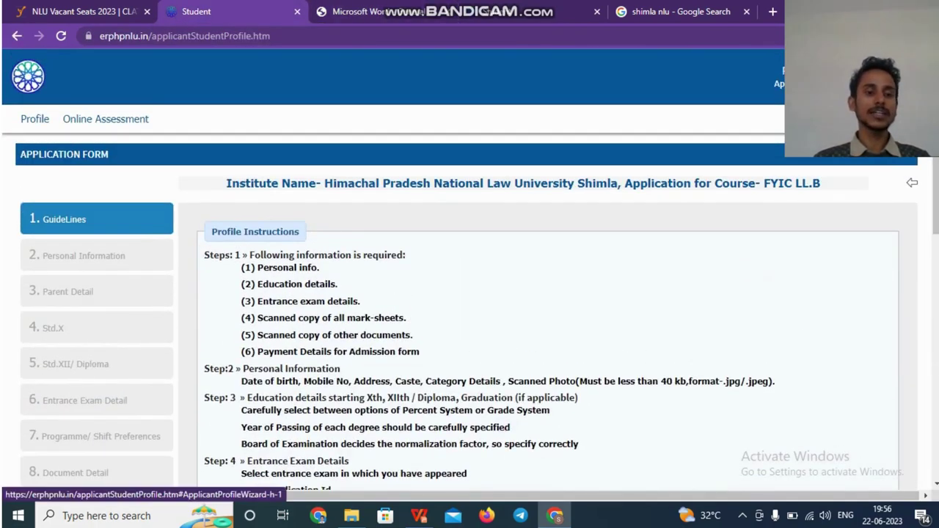
pyautogui.scroll(-1, 470, 315)
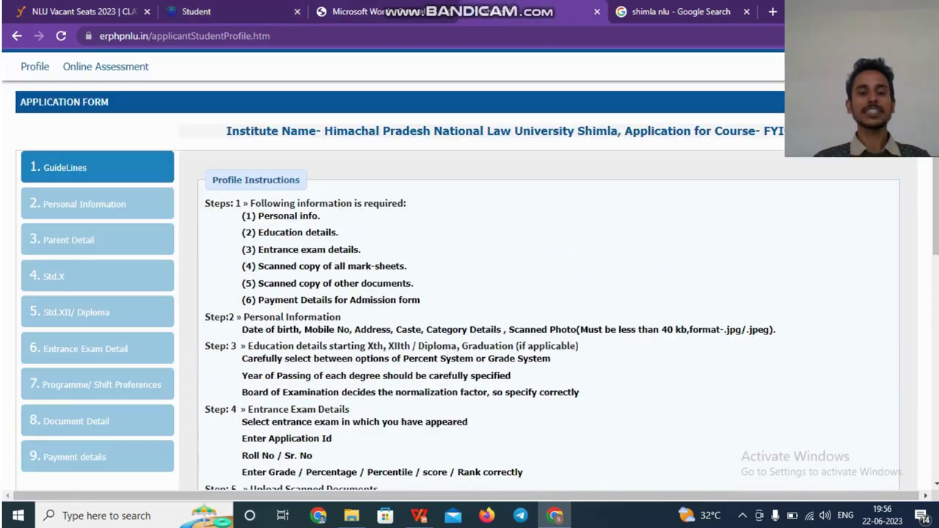
pyautogui.click(84, 204)
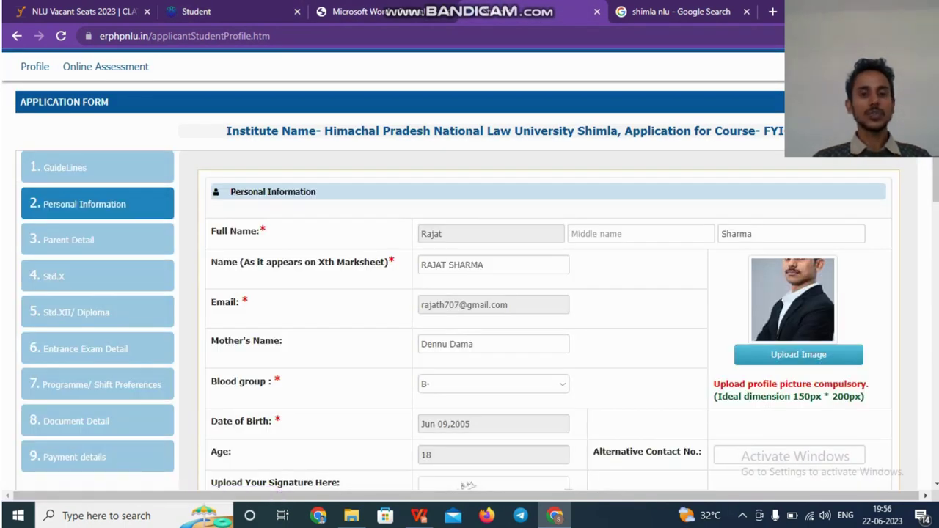
# Review the personal details, including photo, signature, residence address and General category.
pyautogui.scroll(-1, 469, 293)
pyautogui.scroll(-1, 470, 294)
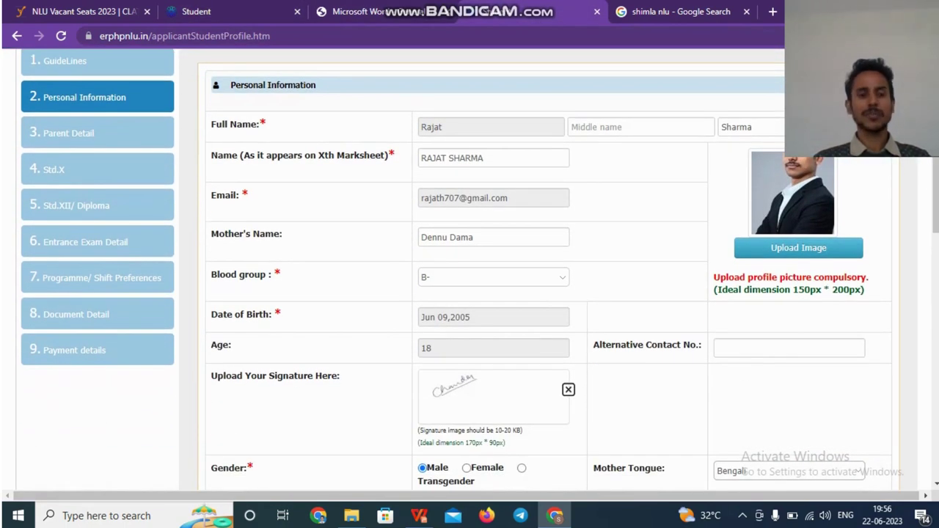
pyautogui.scroll(-2, 470, 294)
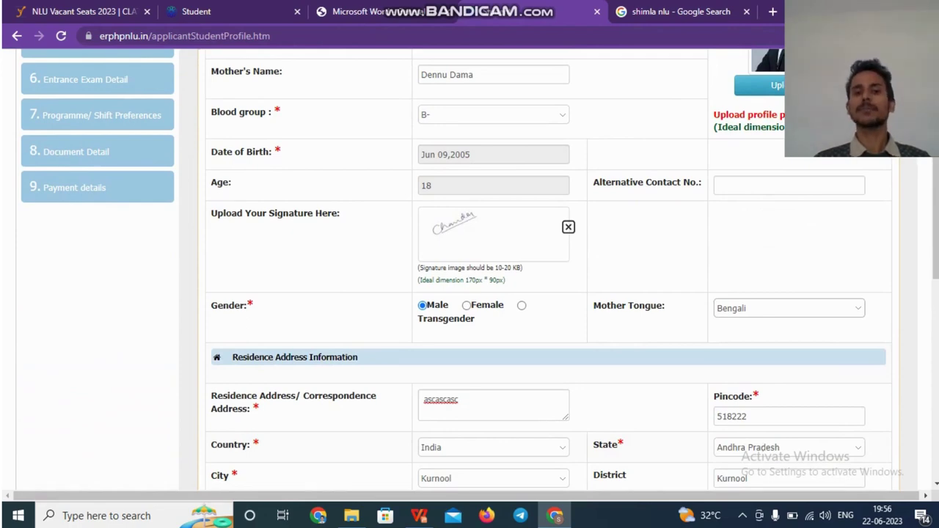
pyautogui.scroll(-2, 469, 270)
pyautogui.scroll(6, 469, 269)
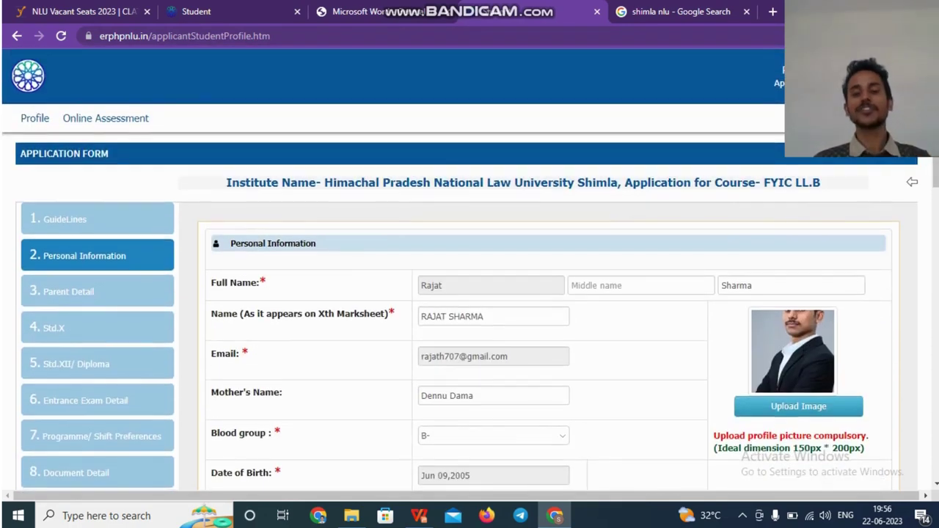
pyautogui.scroll(-2, 469, 269)
pyautogui.scroll(-1, 469, 269)
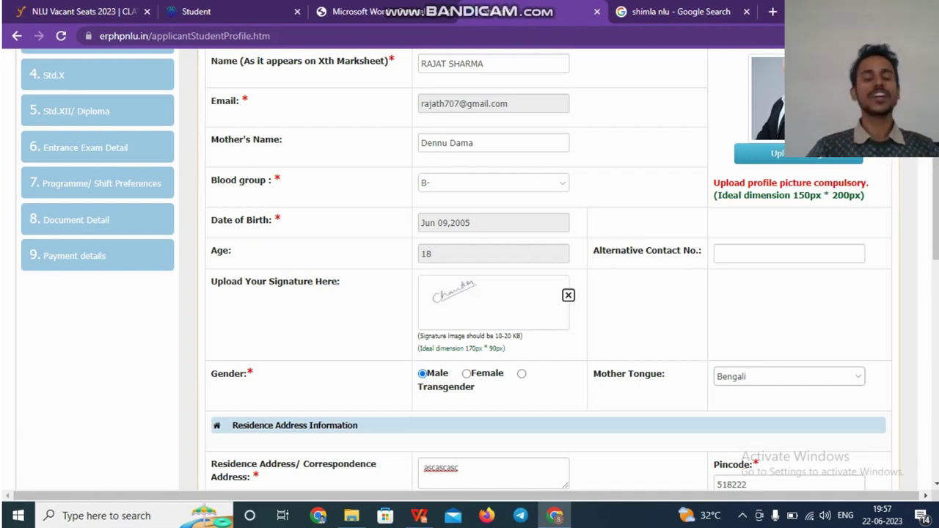
pyautogui.scroll(-5, 470, 270)
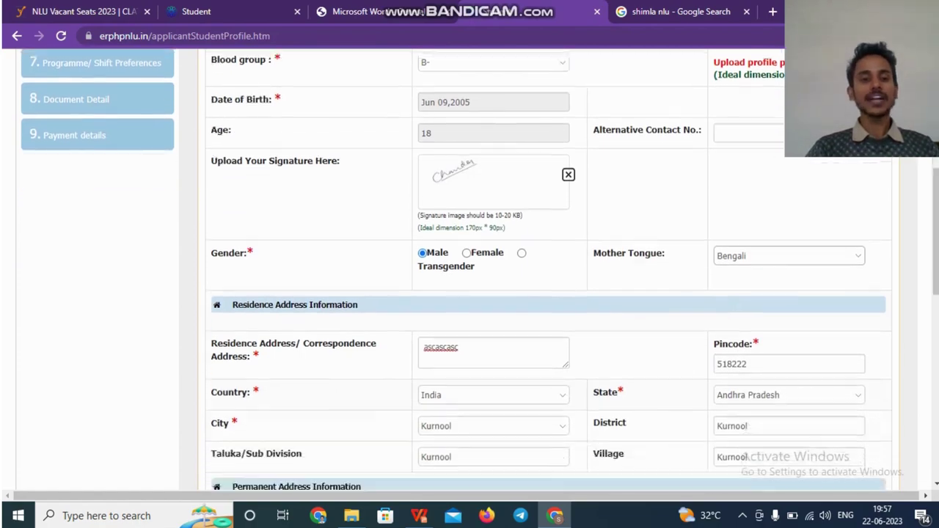
pyautogui.scroll(-5, 549, 268)
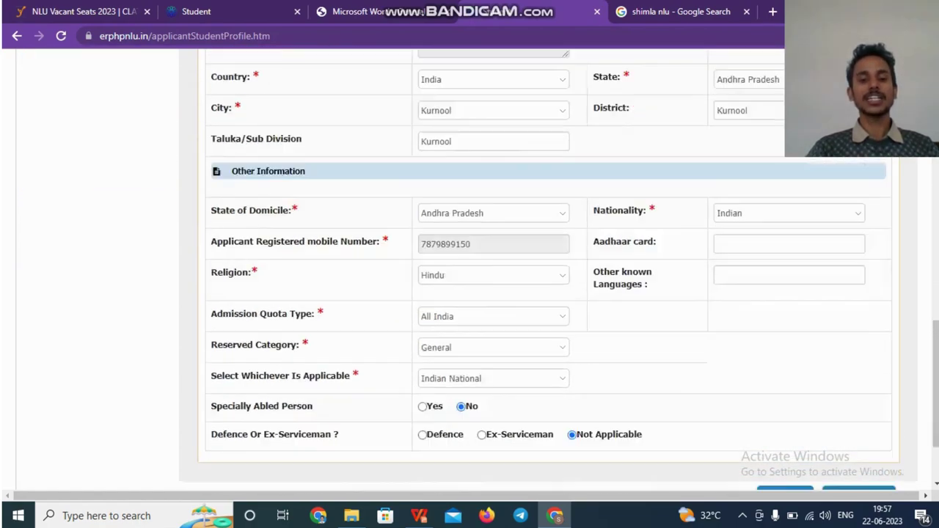
pyautogui.scroll(9, 549, 268)
pyautogui.scroll(5, 470, 268)
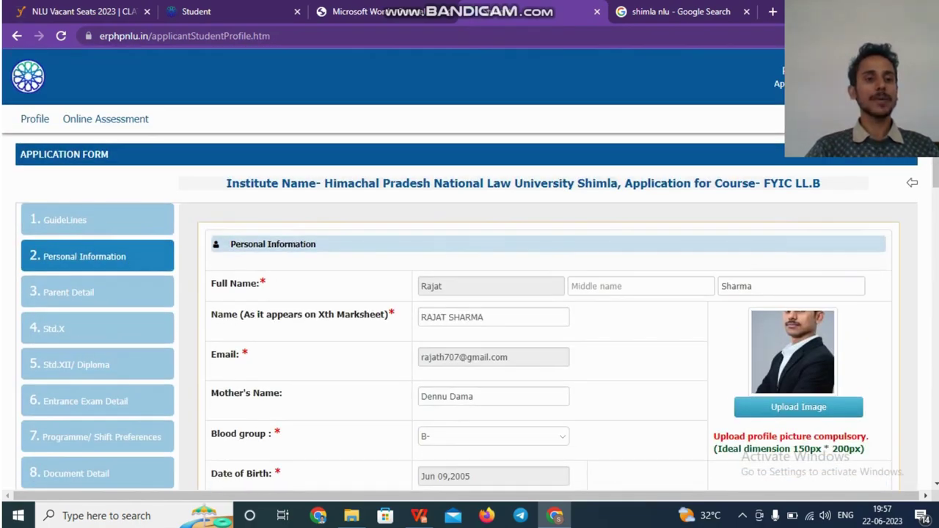
# Open the Parent Detail step and review the father's and mother's details.
pyautogui.click(68, 292)
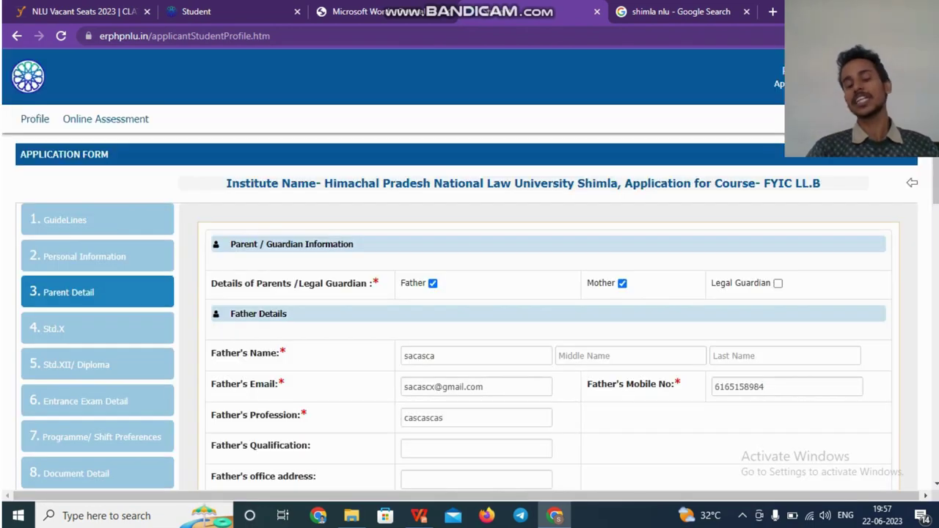
pyautogui.scroll(-5, 469, 268)
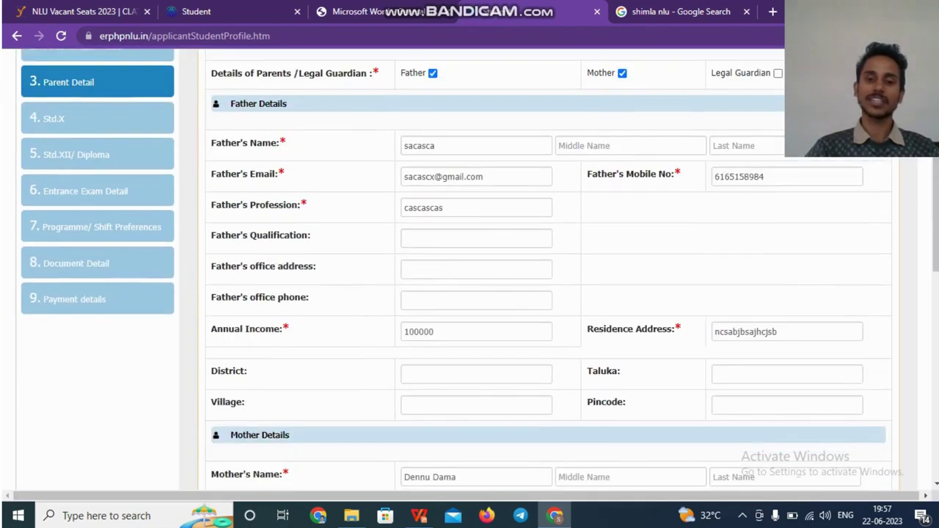
pyautogui.scroll(-6, 469, 269)
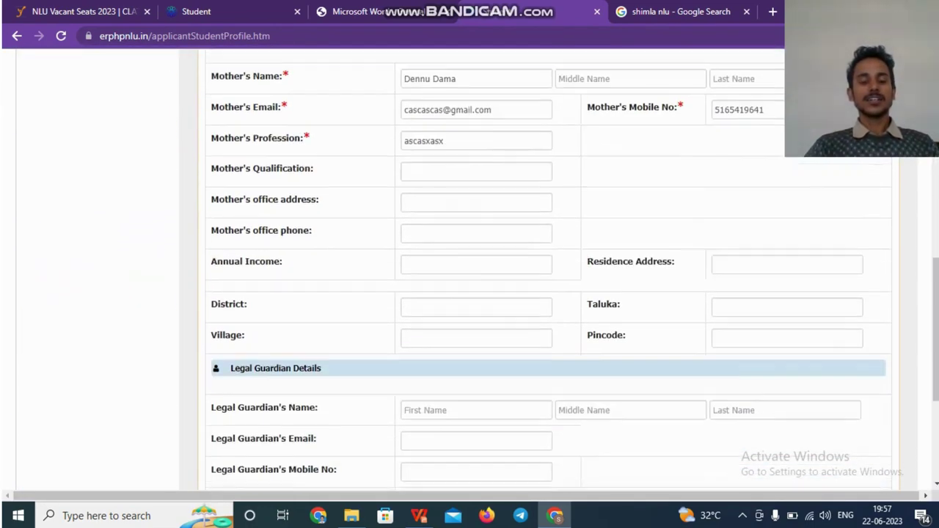
pyautogui.scroll(12, 470, 268)
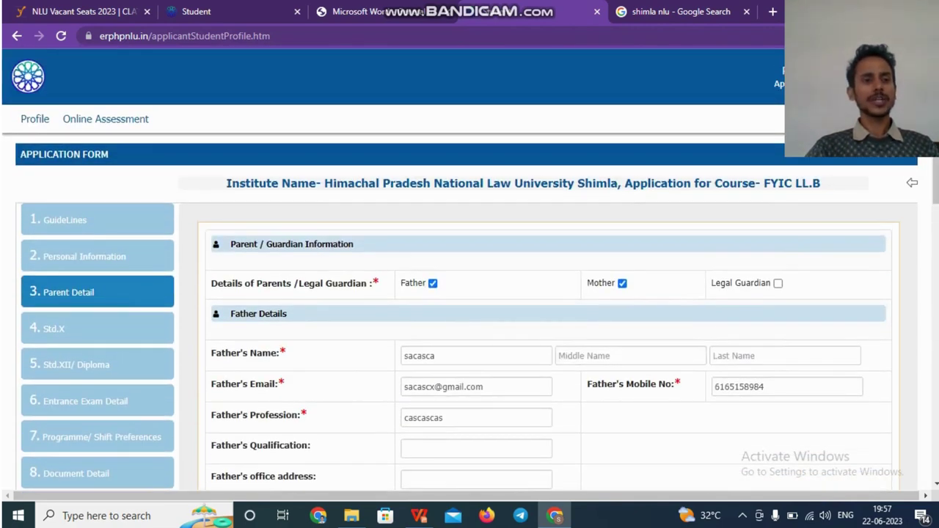
# Open the Std.X step and look over its fields before saving.
pyautogui.click(53, 328)
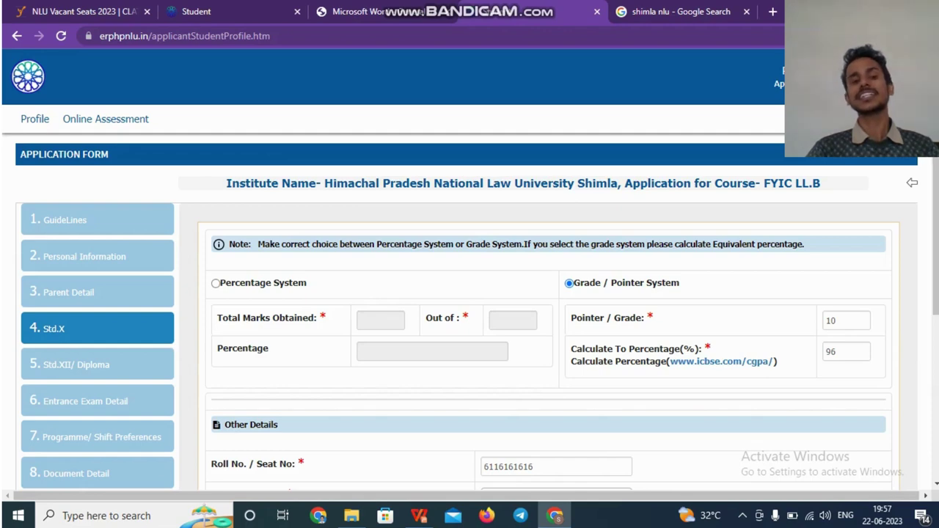
pyautogui.scroll(-2, 469, 294)
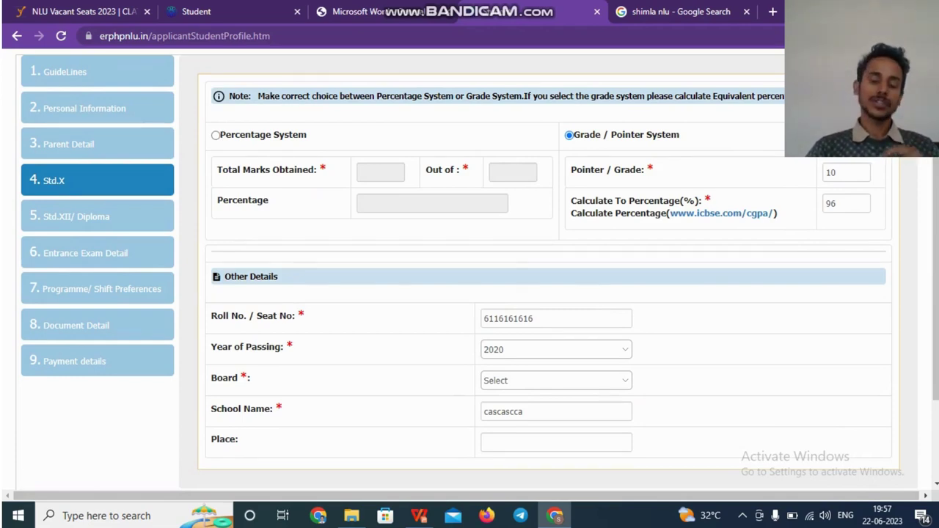
pyautogui.scroll(-2, 470, 293)
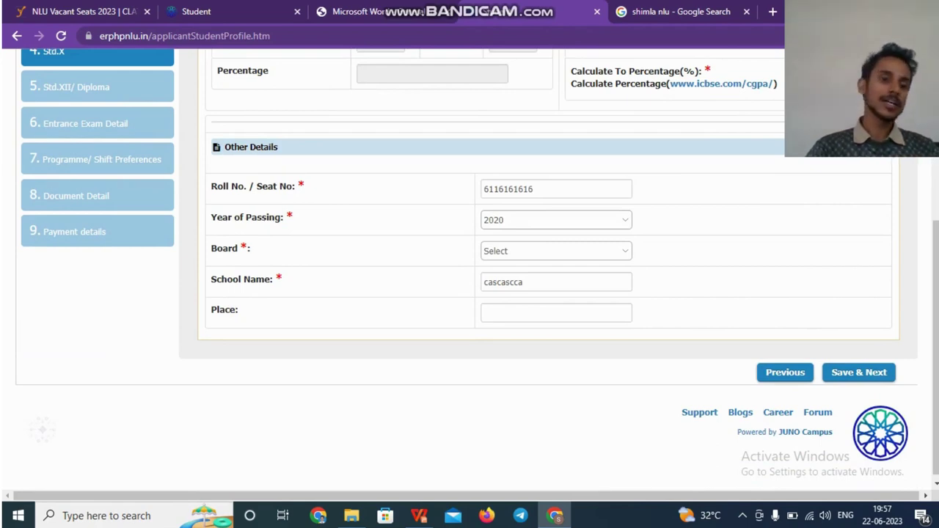
pyautogui.scroll(3, 470, 293)
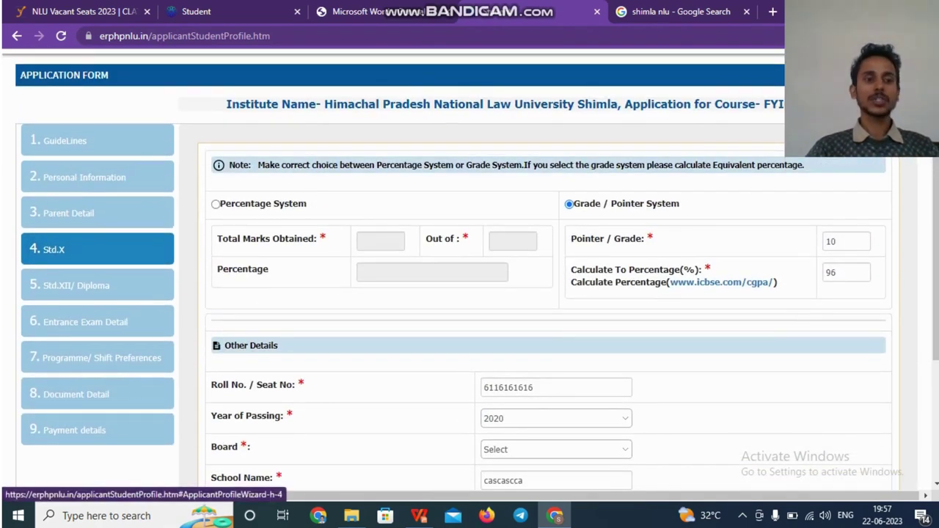
pyautogui.click(76, 285)
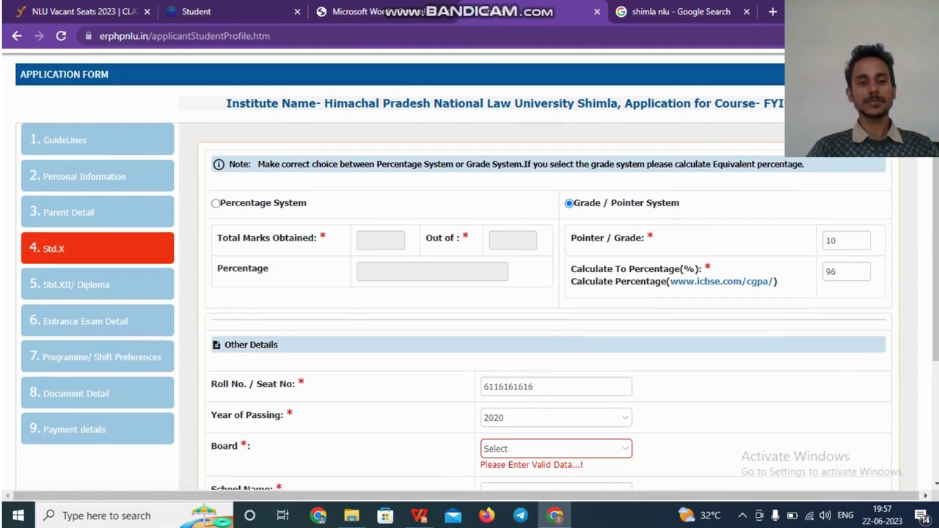
pyautogui.scroll(-2, 75, 285)
# Set the Std.X board to OTHER, name it CBSE, and enter 96 percent.
pyautogui.hotkey('alt', 'Down')
pyautogui.press('Down')
pyautogui.press('Return')
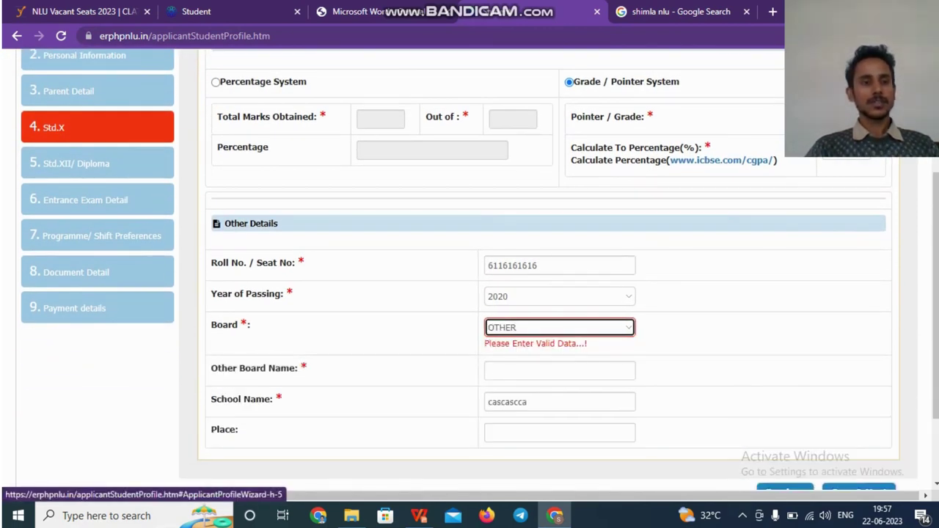
pyautogui.click(859, 486)
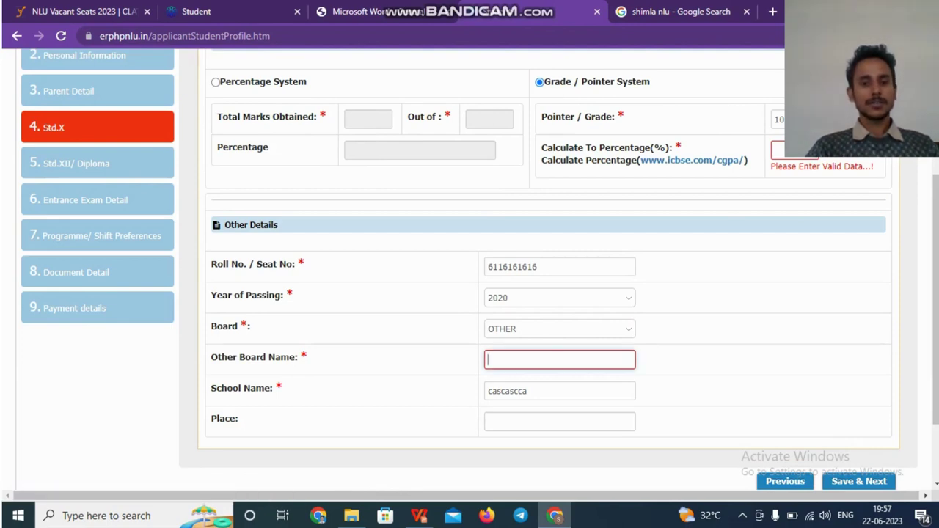
pyautogui.write('B')
pyautogui.press('BackSpace')
pyautogui.write('CBSE')
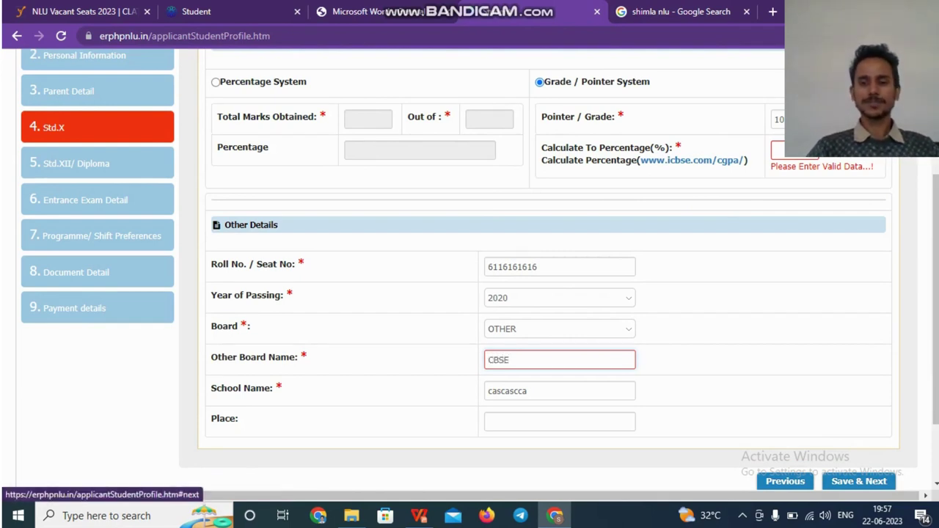
pyautogui.scroll(2, 469, 264)
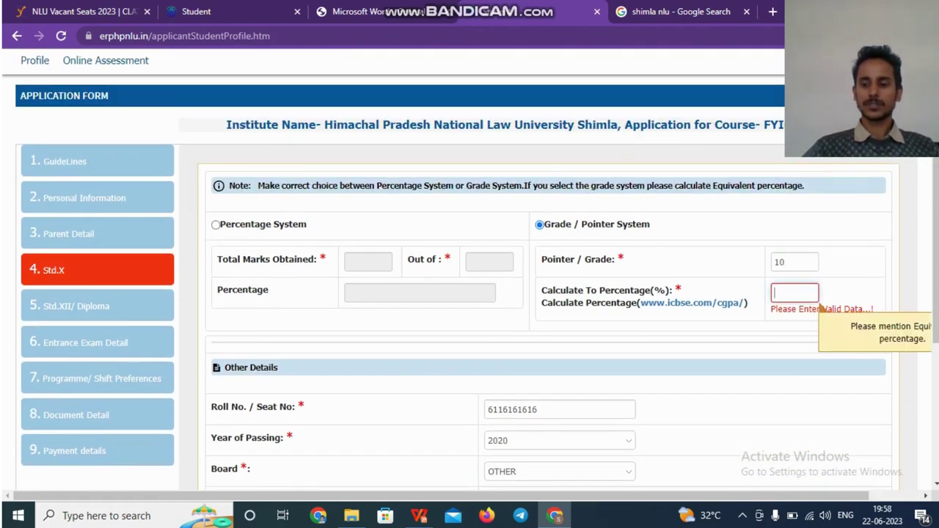
pyautogui.write('96')
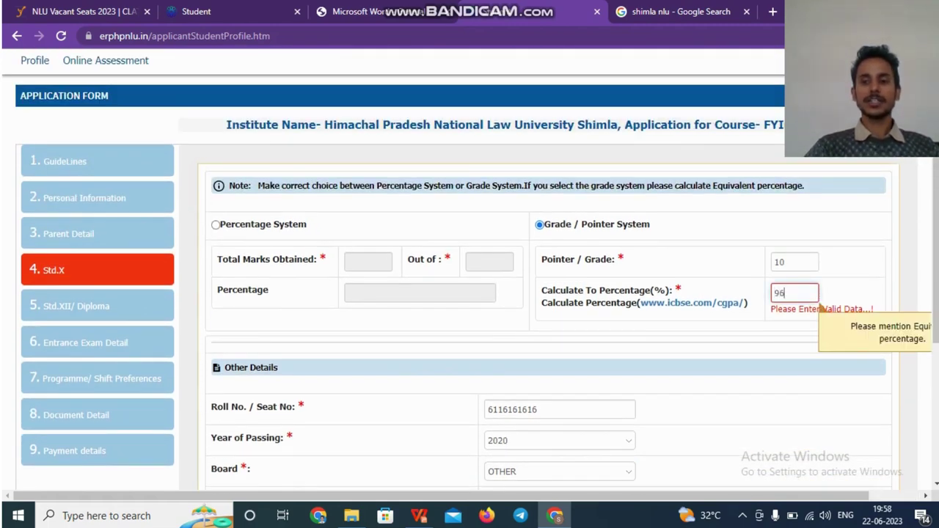
pyautogui.scroll(-3, 821, 309)
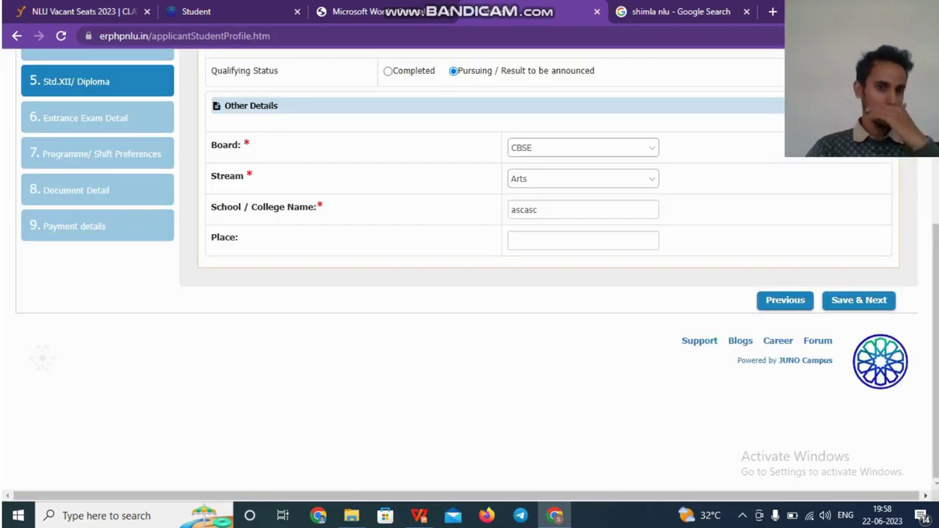
# Leave Std.XII qualifying status at Pursuing / Result to be announced and save the step.
pyautogui.scroll(3, 469, 270)
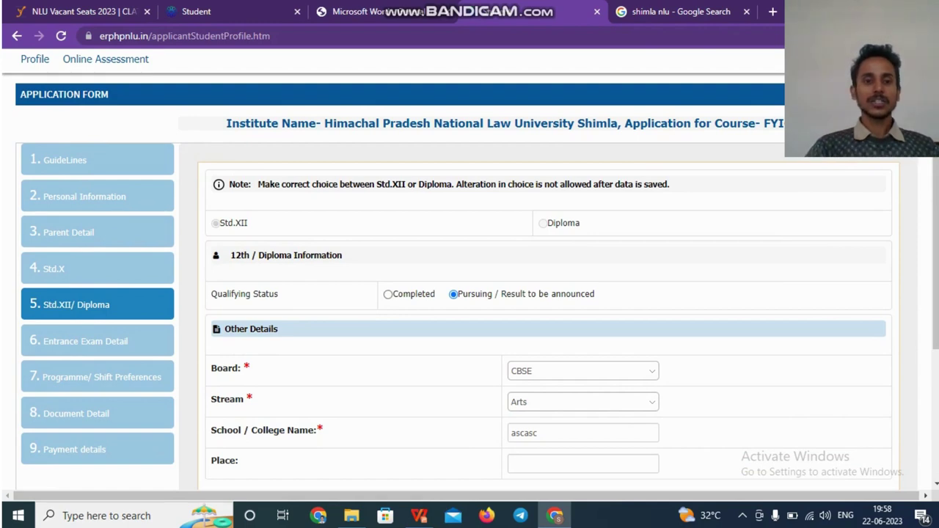
pyautogui.scroll(-3, 469, 270)
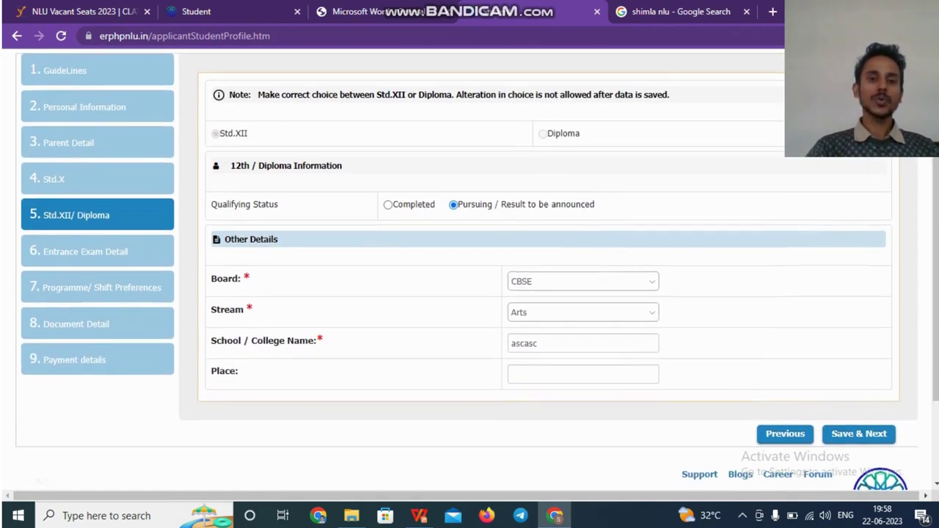
pyautogui.click(387, 208)
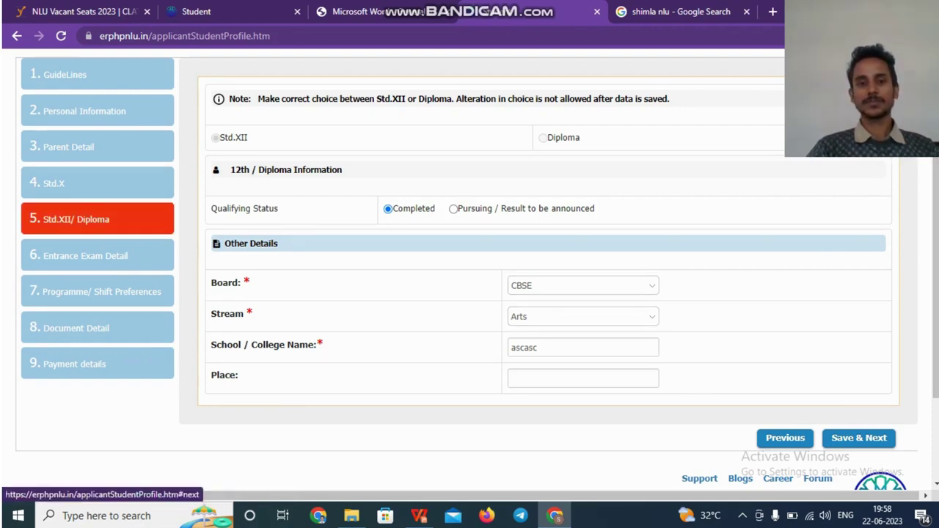
pyautogui.scroll(3, 470, 268)
pyautogui.scroll(-5, 470, 269)
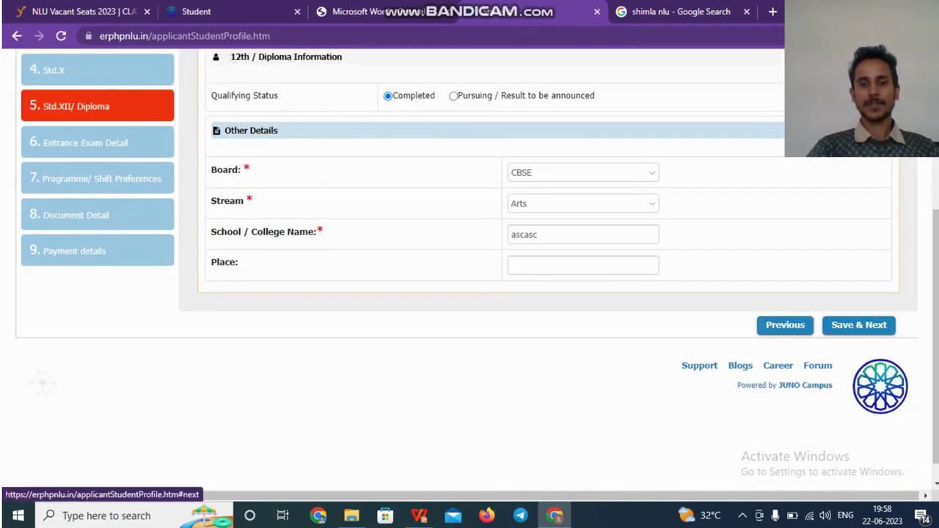
pyautogui.scroll(2, 469, 269)
pyautogui.click(454, 260)
pyautogui.scroll(-2, 470, 268)
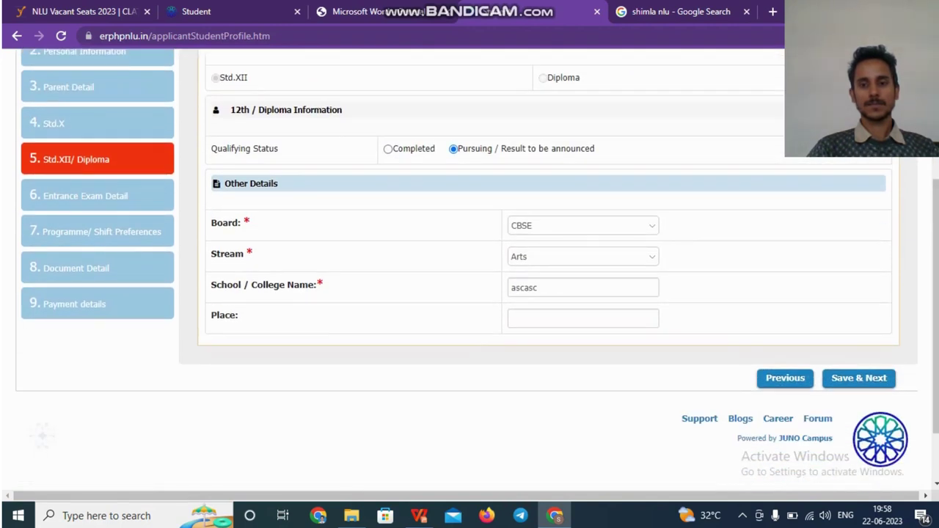
pyautogui.click(858, 377)
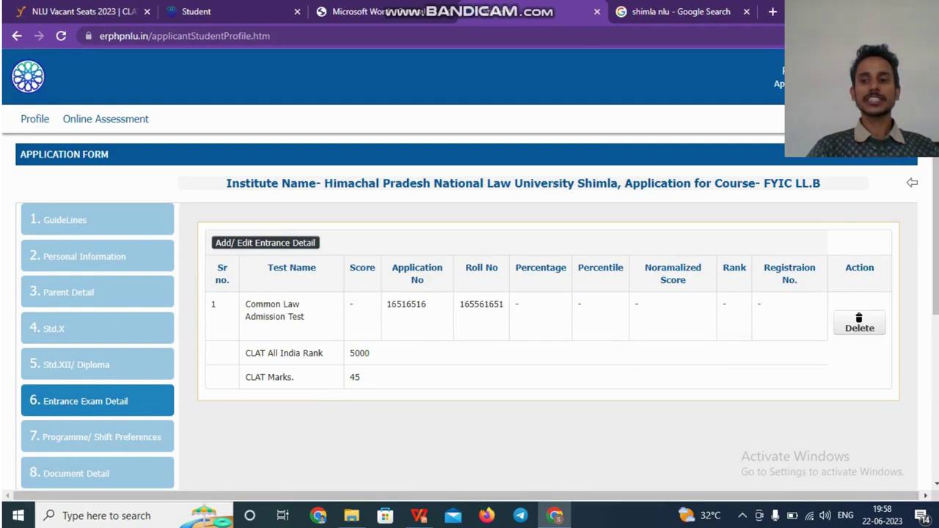
# Delete the existing Common Law Admission Test entry and choose CLAT again.
pyautogui.click(859, 324)
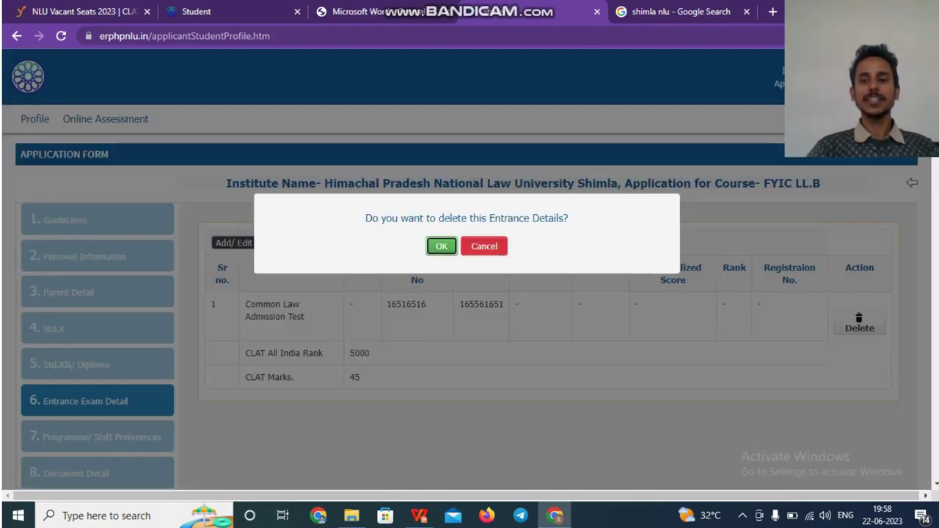
pyautogui.click(441, 246)
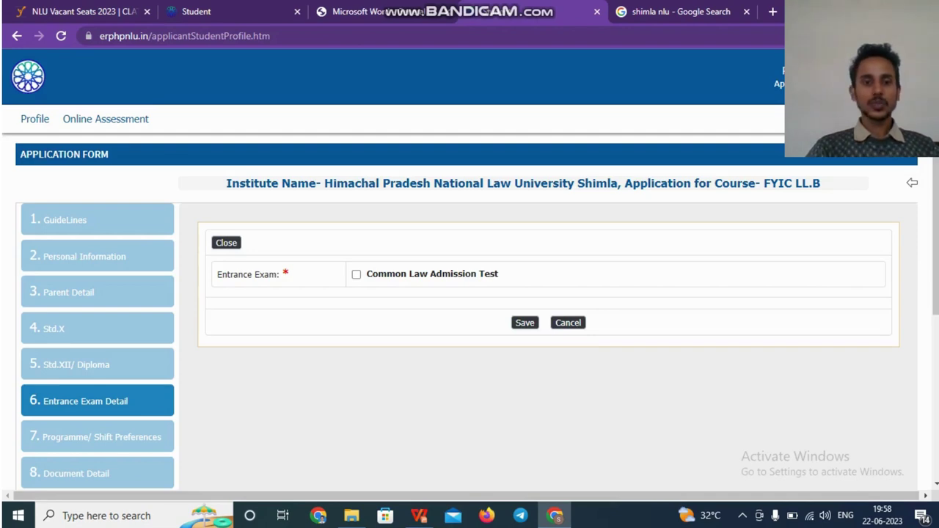
pyautogui.click(356, 273)
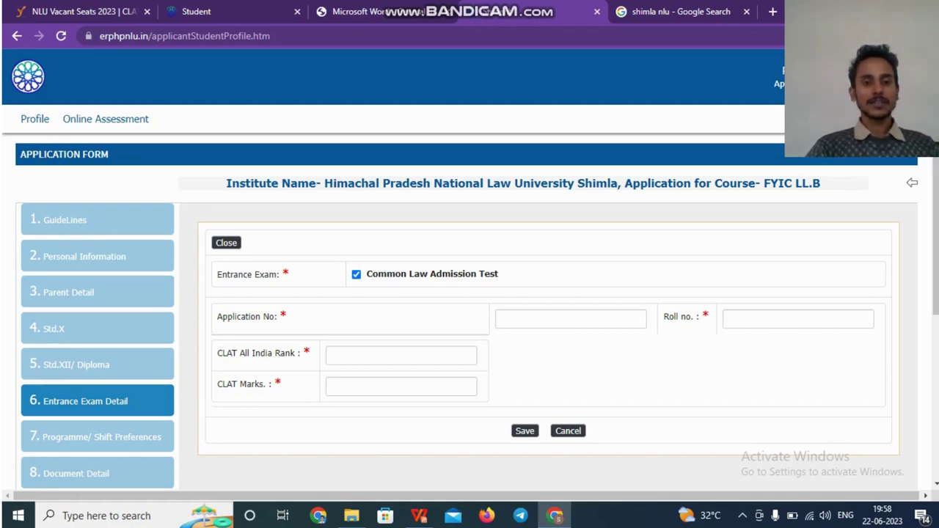
# Enter the CLAT application number, roll number and 55 marks, and save the entry.
pyautogui.click(570, 318)
pyautogui.click(797, 319)
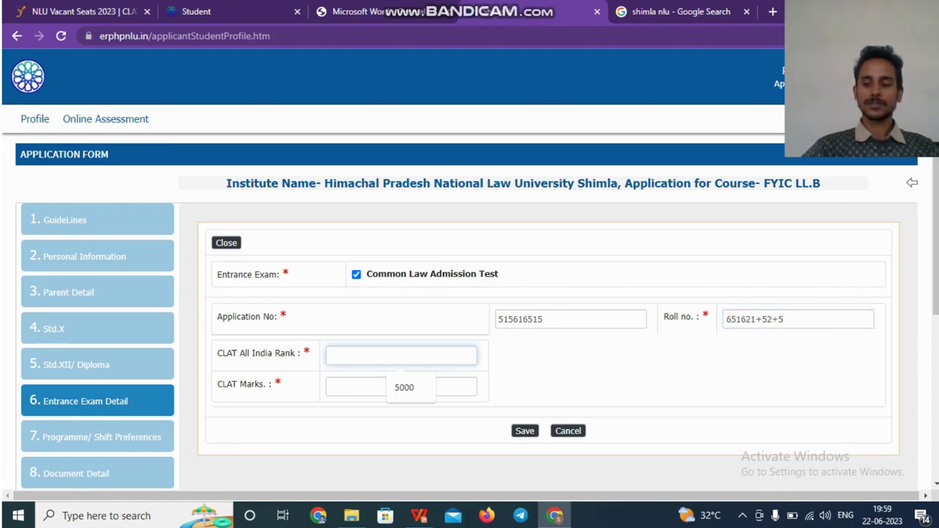
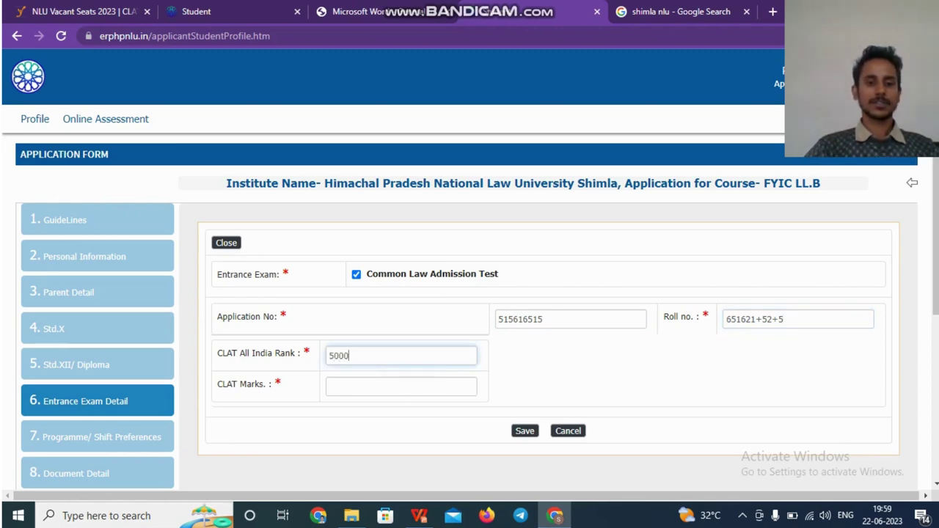
pyautogui.click(401, 387)
pyautogui.write('55')
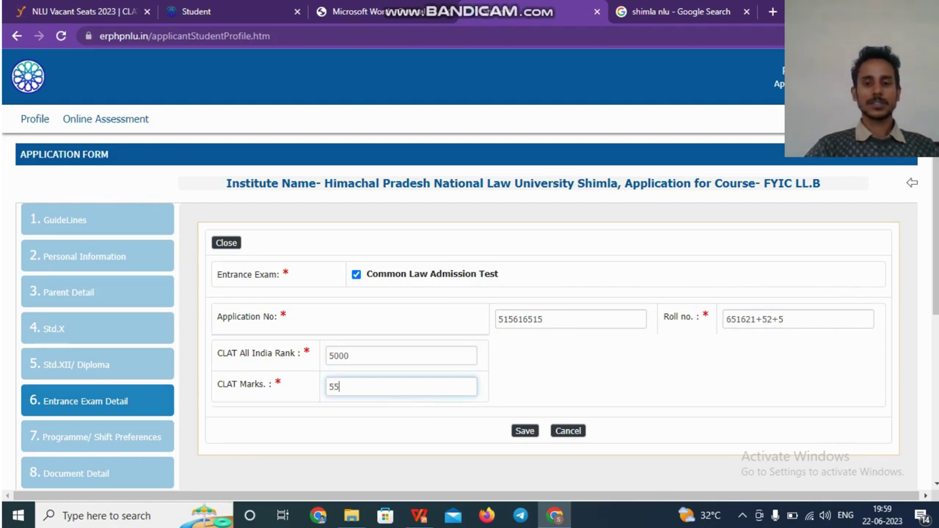
pyautogui.click(524, 431)
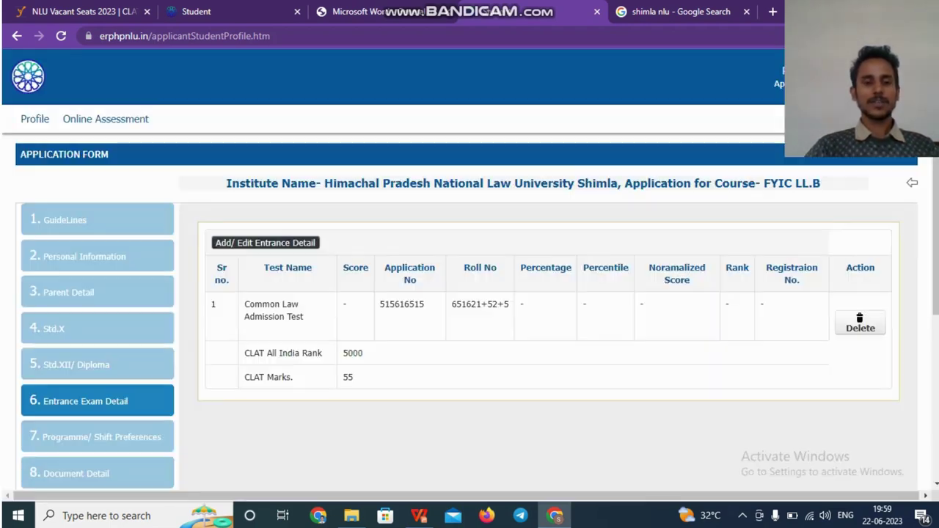
pyautogui.click(101, 437)
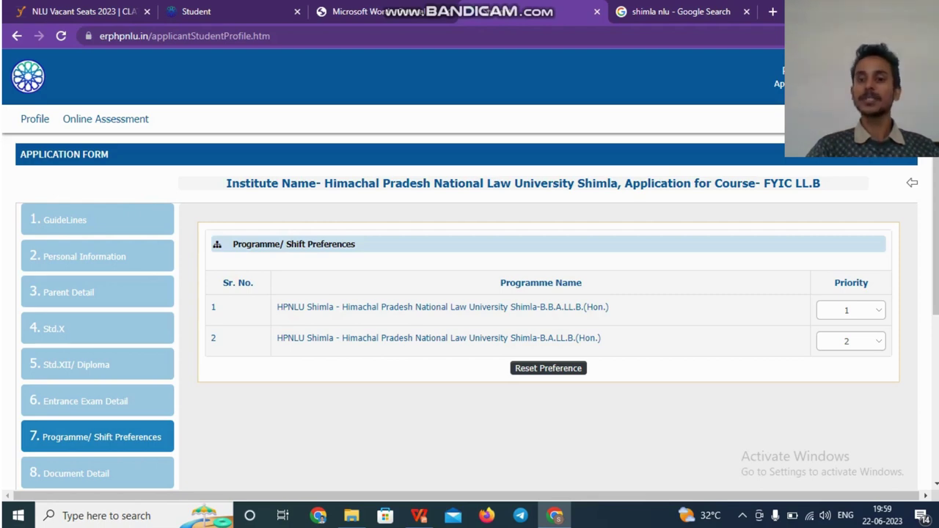
# Keep B.B.A.LL.B.(Hon.) at priority 1 and save the programme preferences.
pyautogui.click(850, 310)
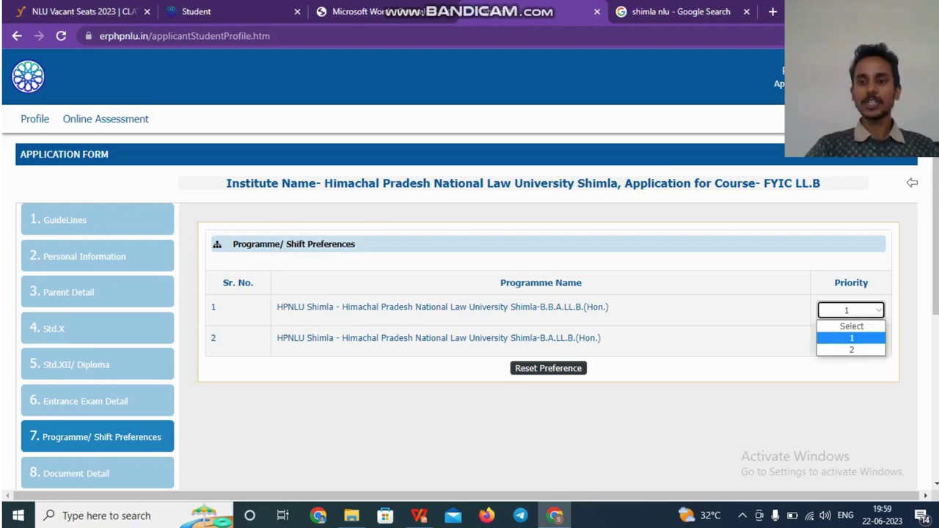
pyautogui.click(851, 337)
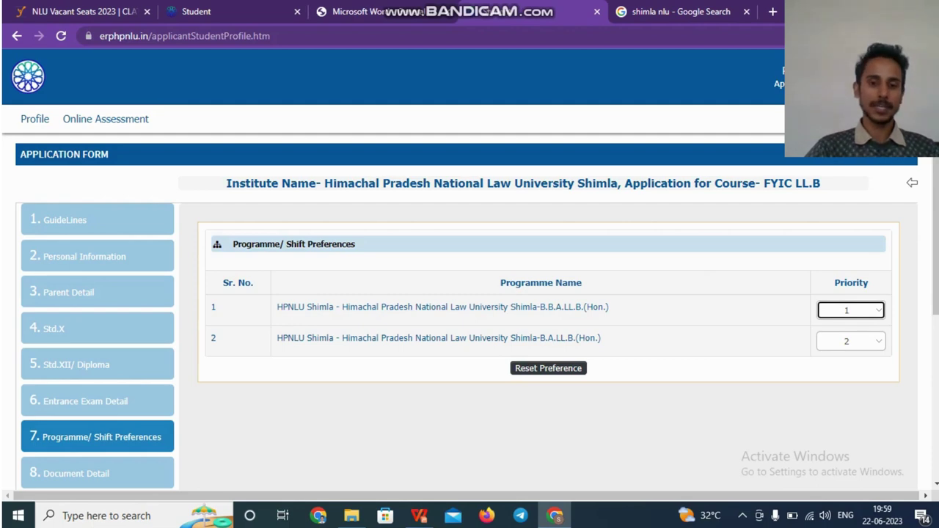
pyautogui.scroll(-2, 469, 294)
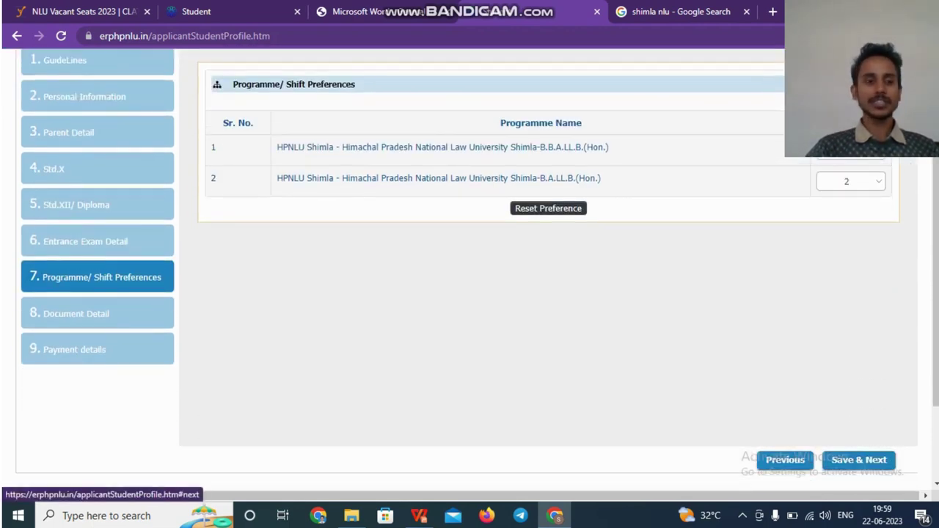
pyautogui.click(858, 460)
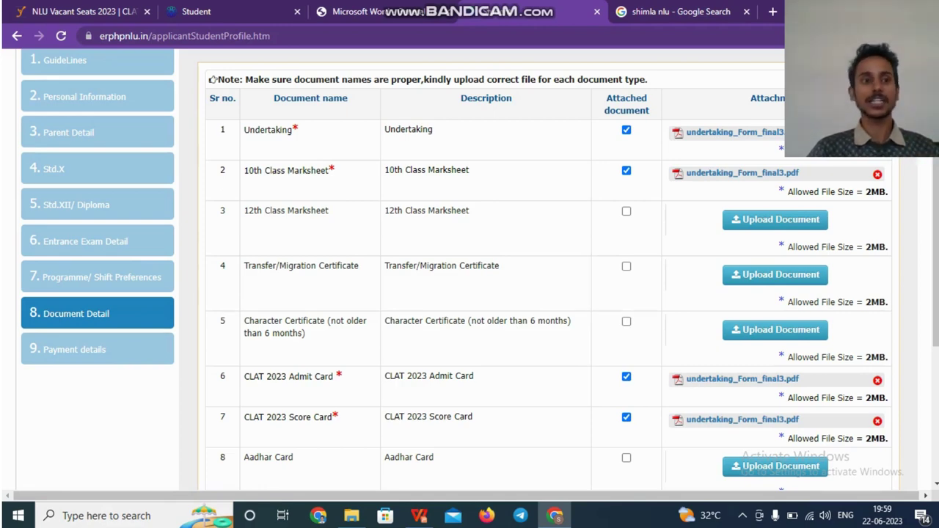
# Check the Document Detail table: all four required documents carry undertaking_Form_final3.pdf.
pyautogui.scroll(2, 469, 293)
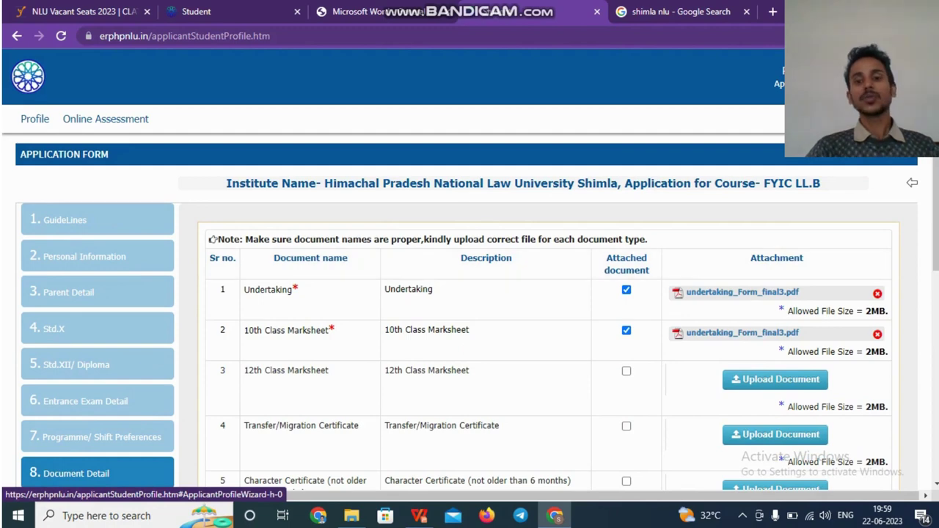
pyautogui.scroll(-2, 470, 293)
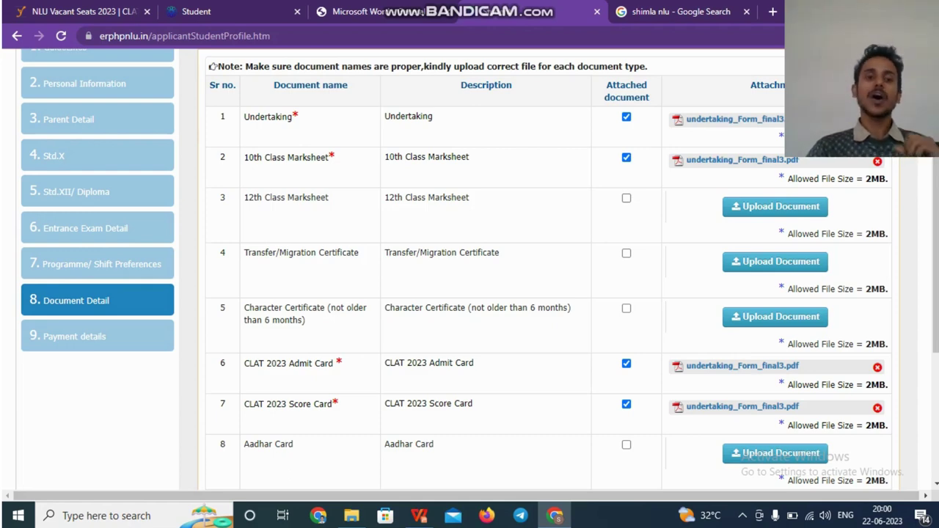
pyautogui.scroll(-2, 548, 269)
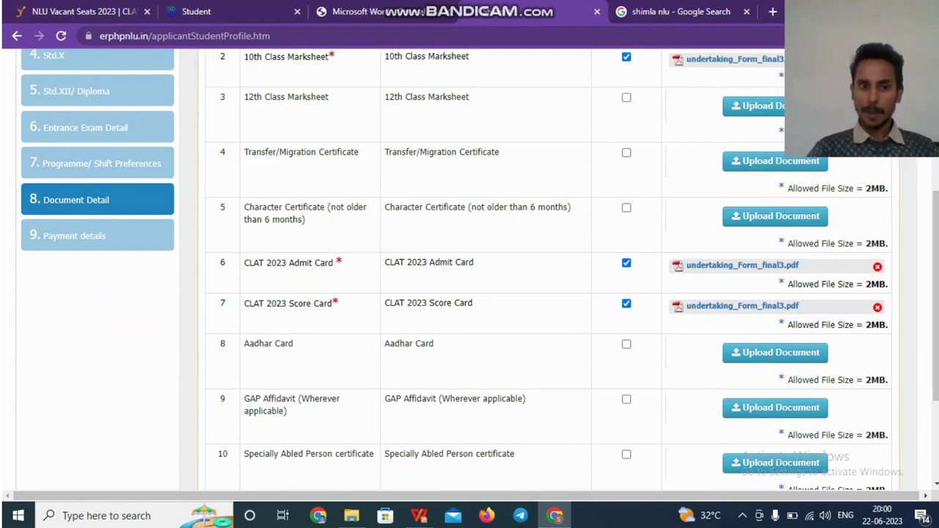
pyautogui.scroll(-2, 548, 269)
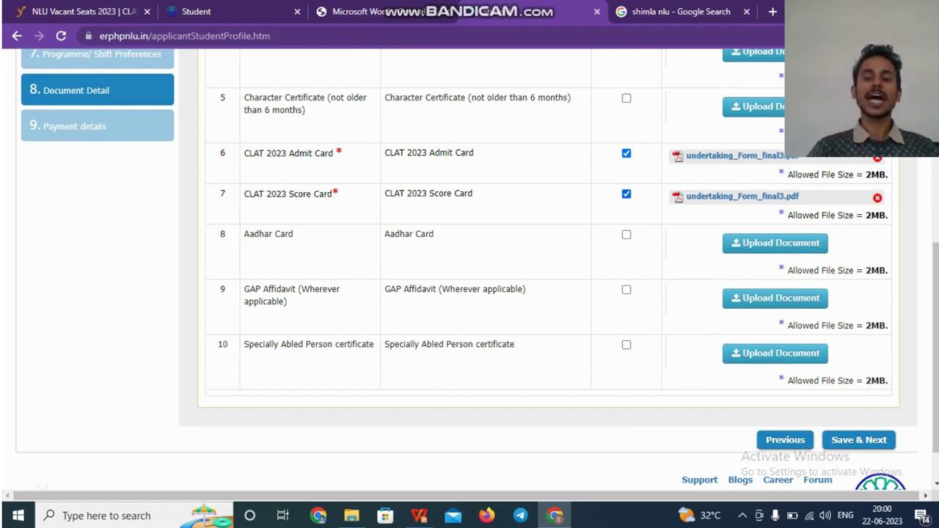
pyautogui.scroll(3, 476, 268)
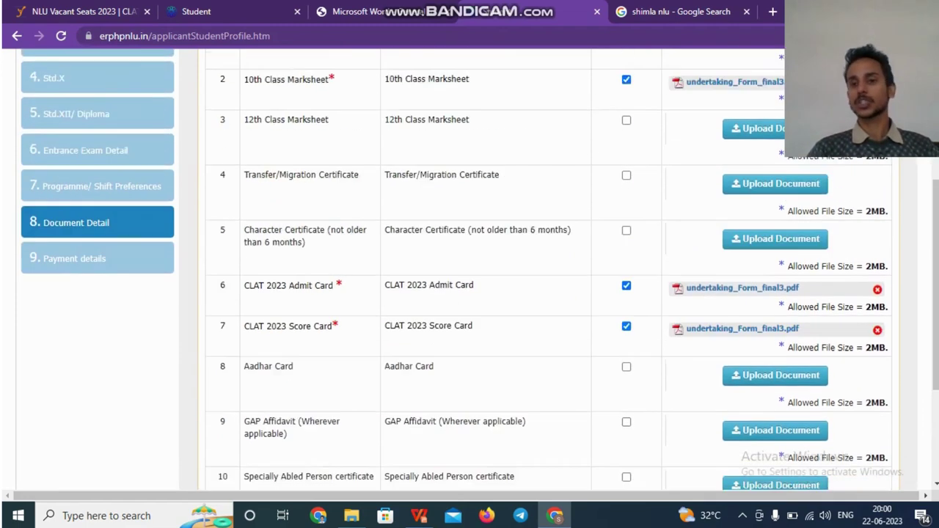
pyautogui.scroll(1, 476, 268)
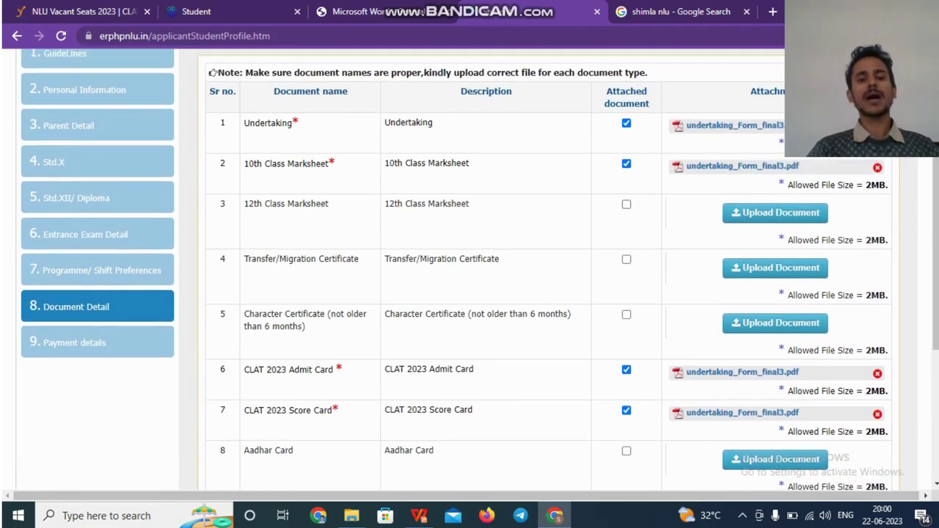
pyautogui.scroll(-3, 476, 269)
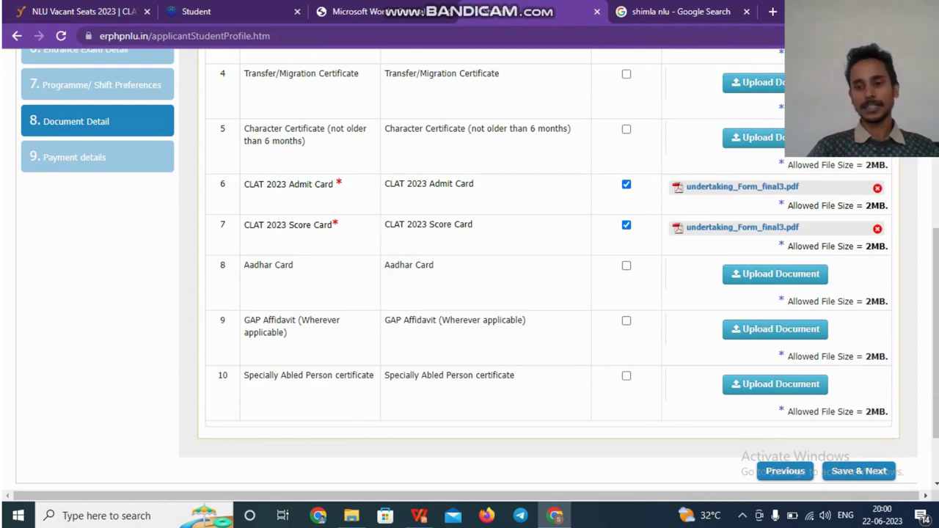
# Save the documents, review the application summary, and open 'Application form Declarations' in a new tab.
pyautogui.click(859, 471)
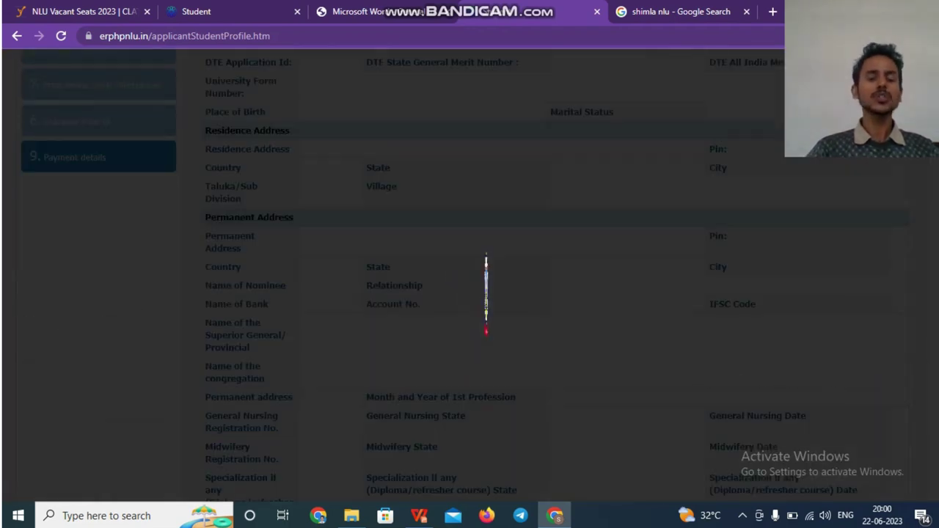
pyautogui.scroll(-10, 469, 271)
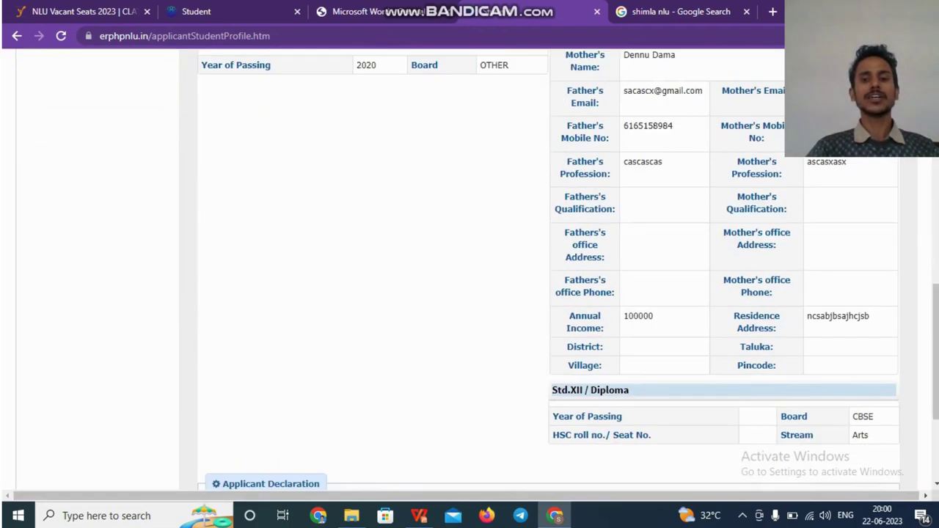
pyautogui.scroll(9, 469, 271)
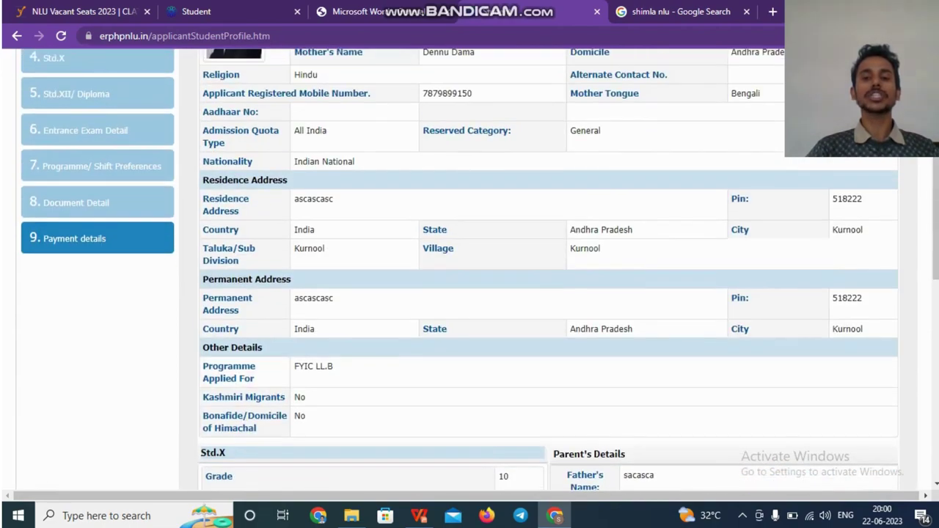
pyautogui.scroll(-9, 469, 271)
pyautogui.scroll(-1, 469, 271)
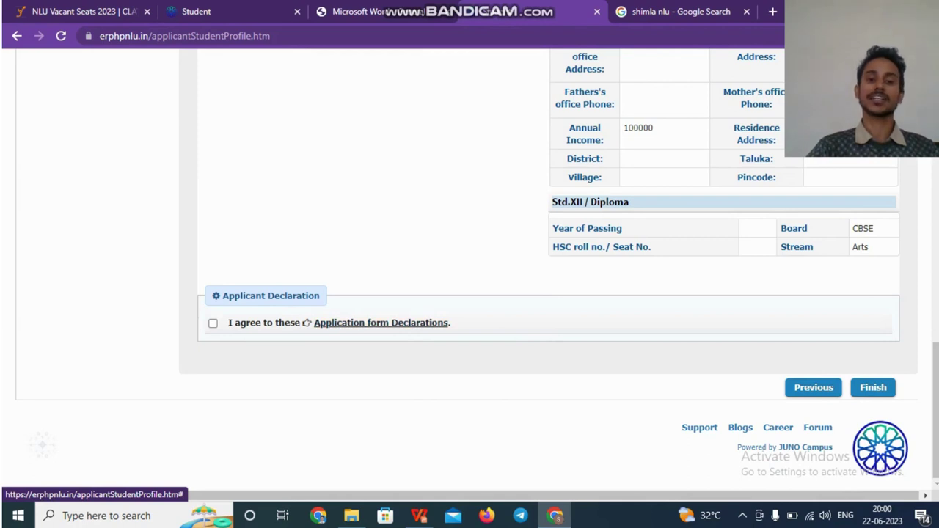
pyautogui.rightClick(386, 326)
pyautogui.click(436, 333)
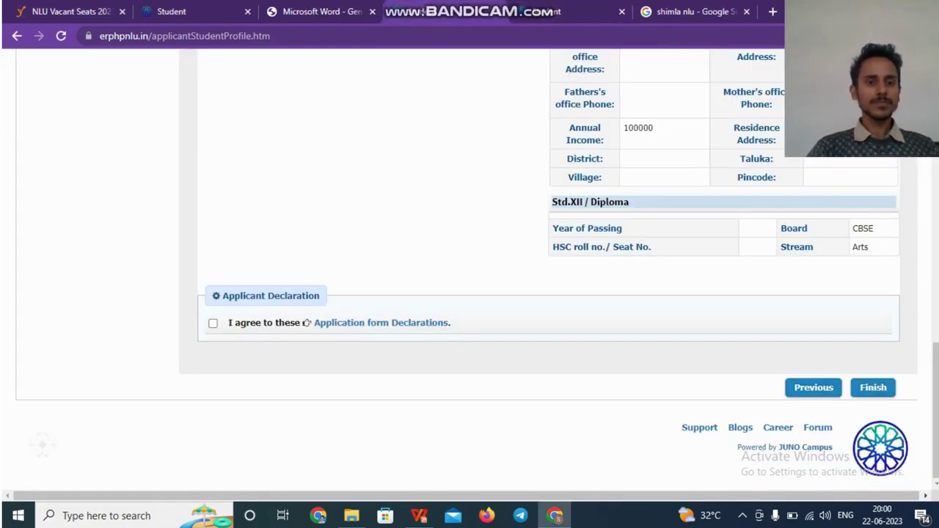
# Accept the declarations, choose Online Payment, and proceed to SBI ePay for the 2000.00 fee.
pyautogui.click(213, 322)
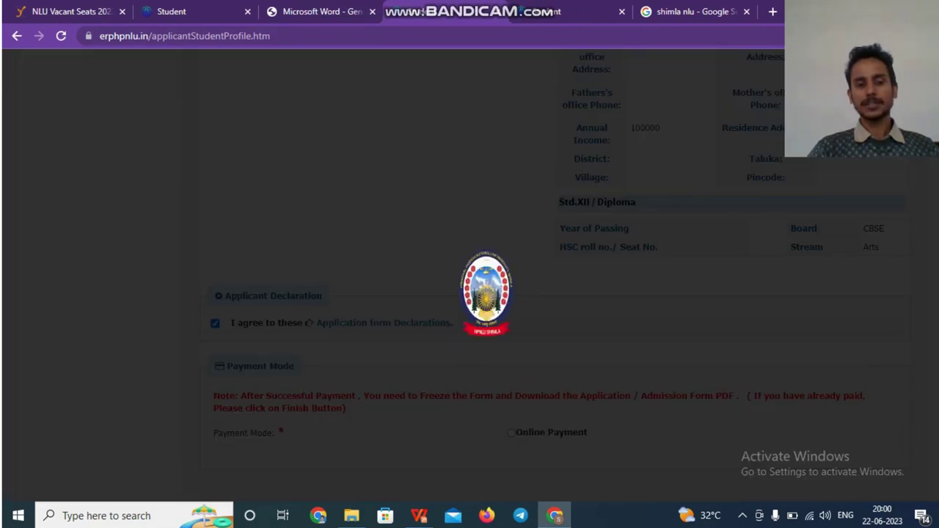
pyautogui.scroll(-2, 469, 270)
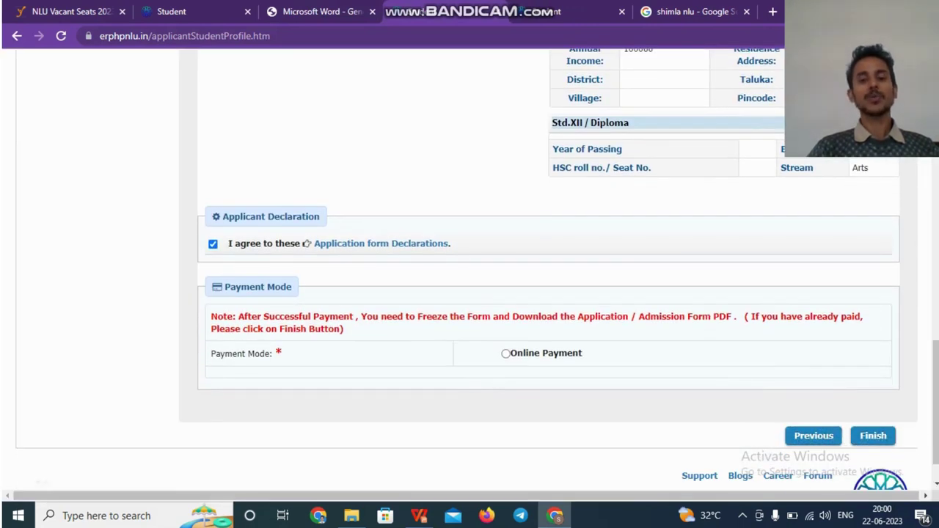
pyautogui.click(506, 353)
pyautogui.scroll(-3, 469, 270)
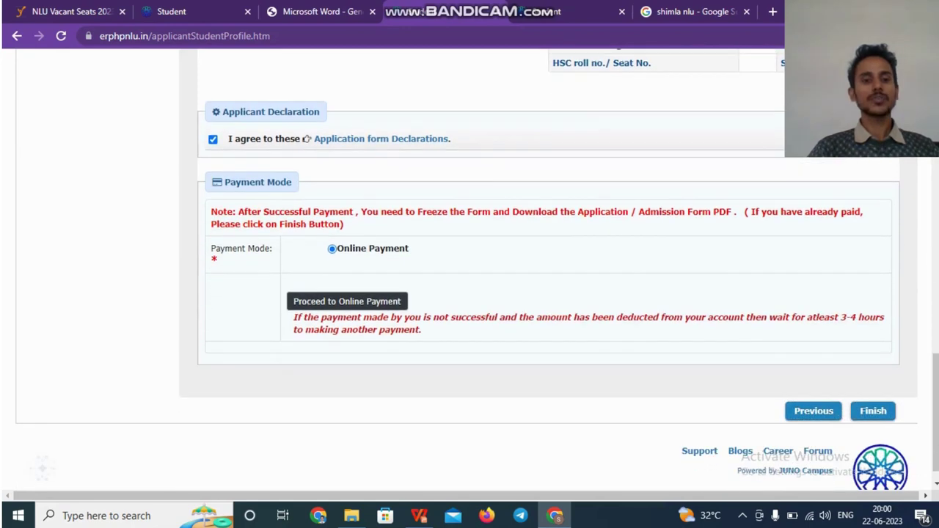
pyautogui.click(346, 300)
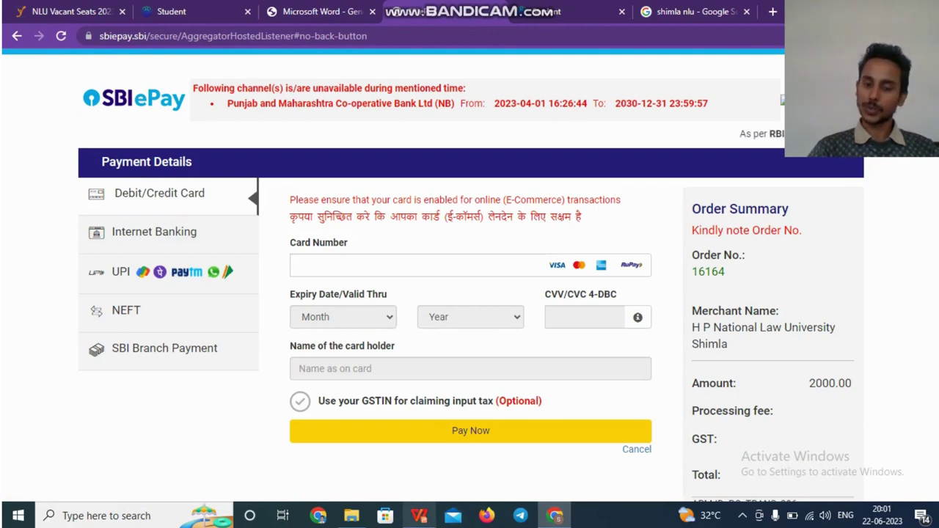
# Switch over to the Assam presentation in WPS Office Presentation.
pyautogui.hotkey('alt', 'Tab')
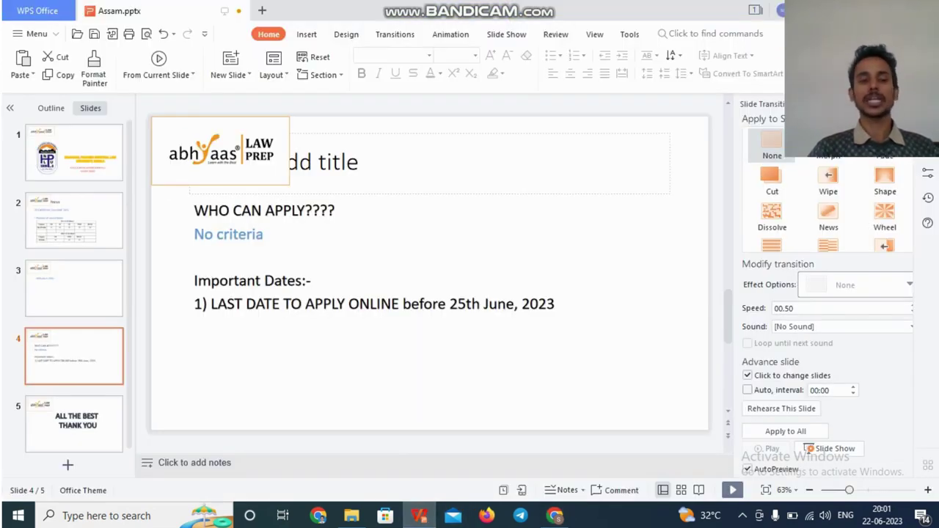